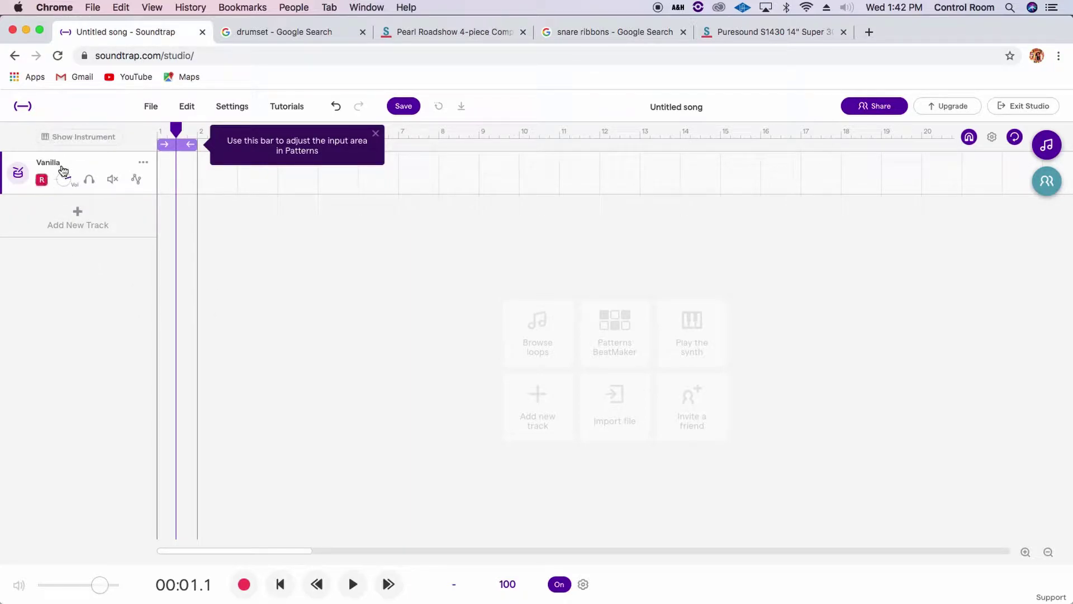
- Delete the empty starting track and add a new Drum & beats drum-machine track
click(144, 162)
click(184, 231)
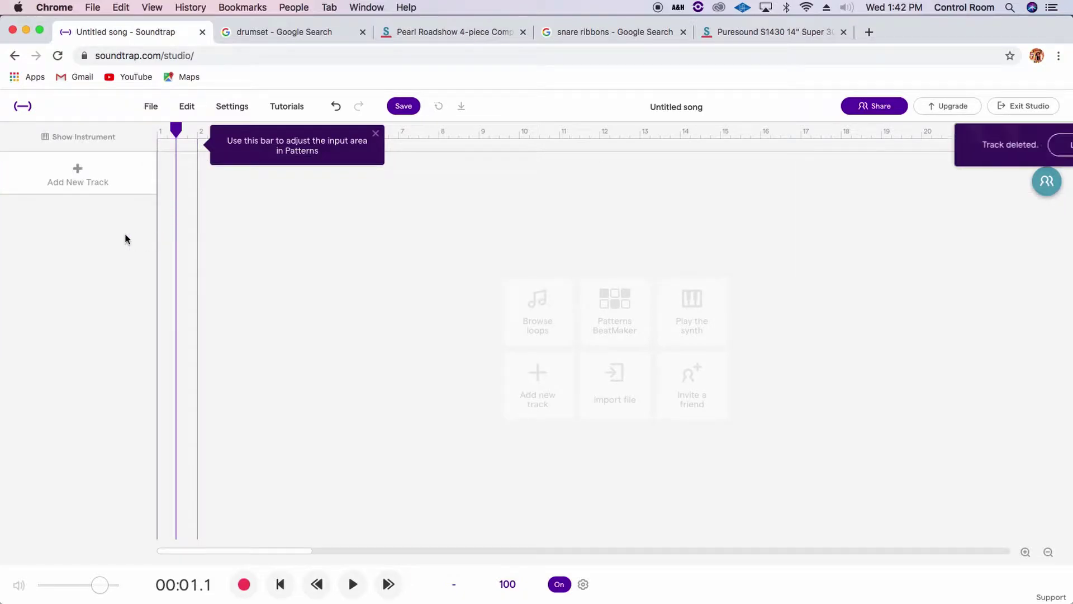
click(77, 184)
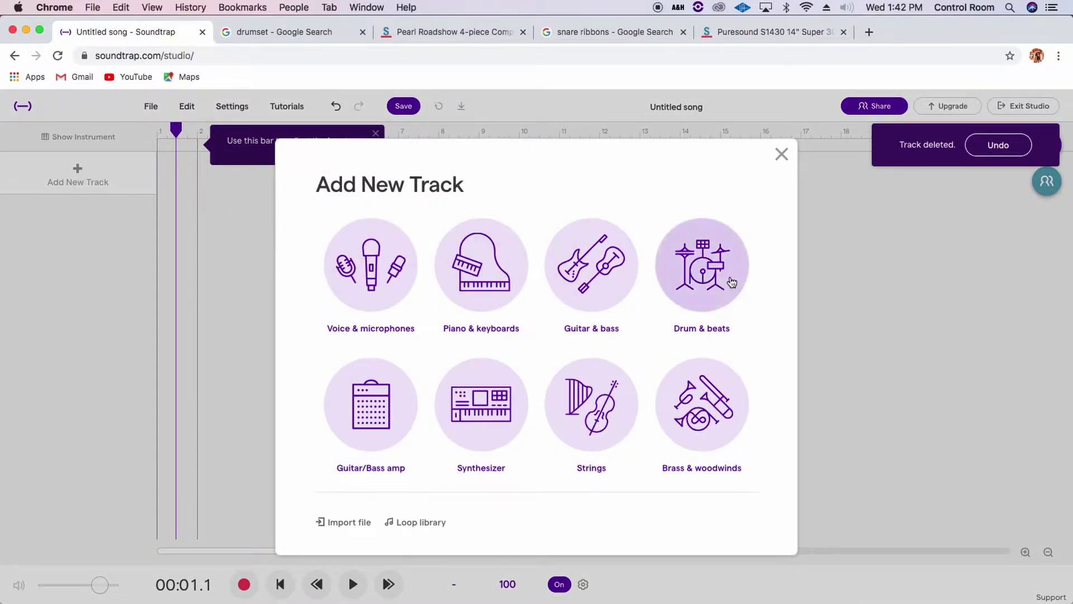
click(689, 269)
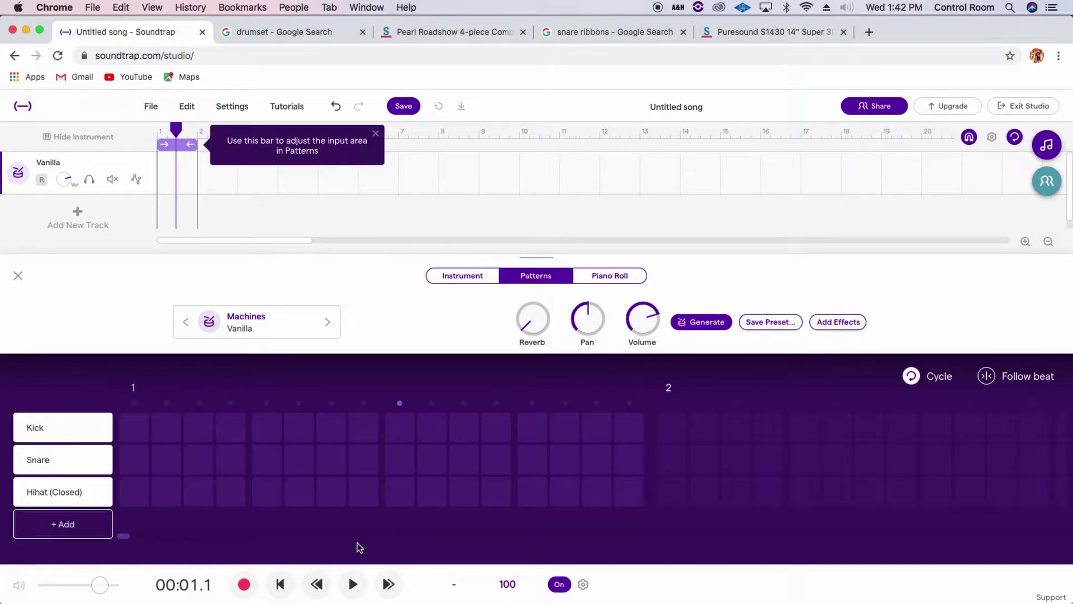
click(352, 584)
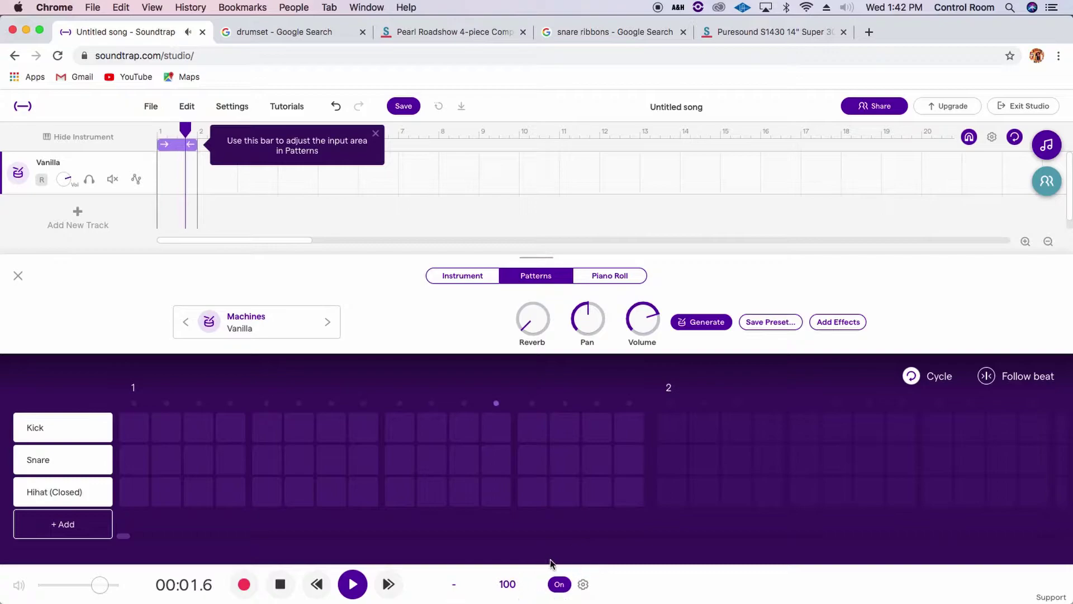
click(280, 584)
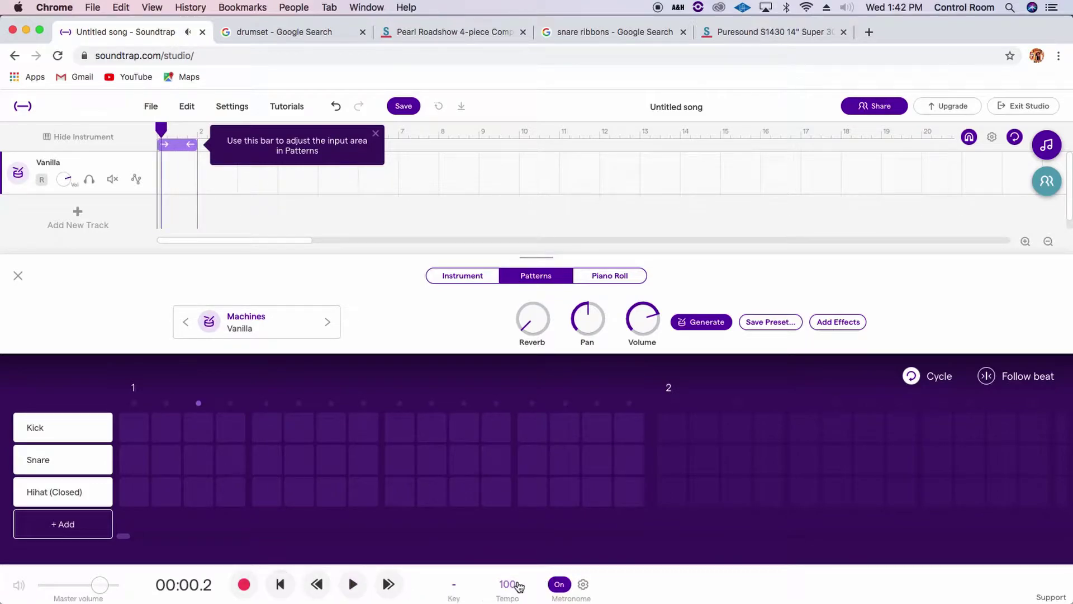
click(507, 584)
- Change the tempo from 100 to 85 BPM and play the beat to hear it
drag(527, 510, 508, 512)
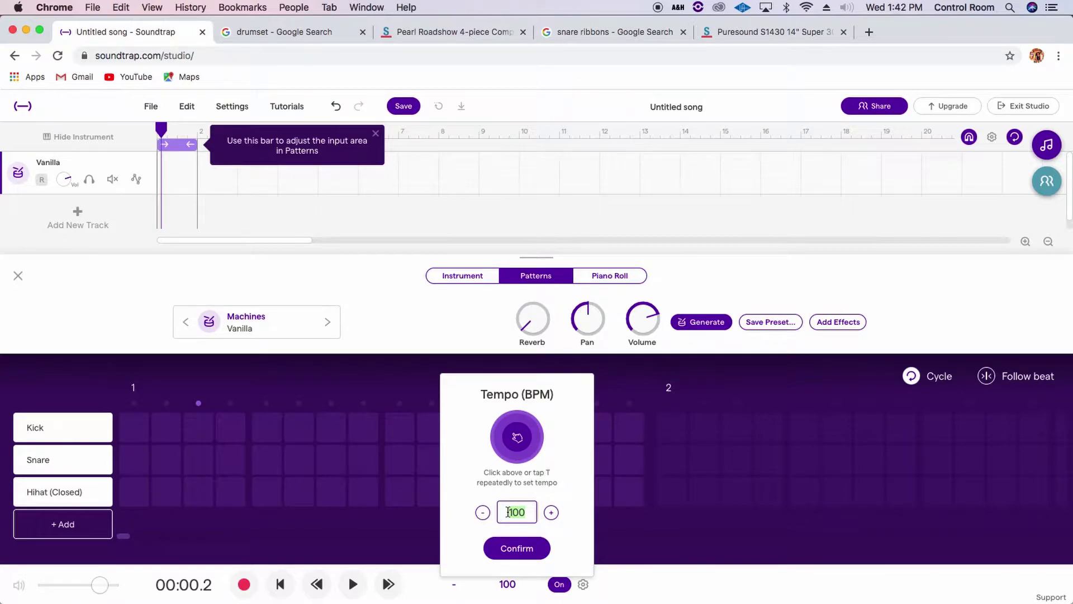
text(80)
key(BackSpace)
text(5)
click(537, 556)
click(352, 584)
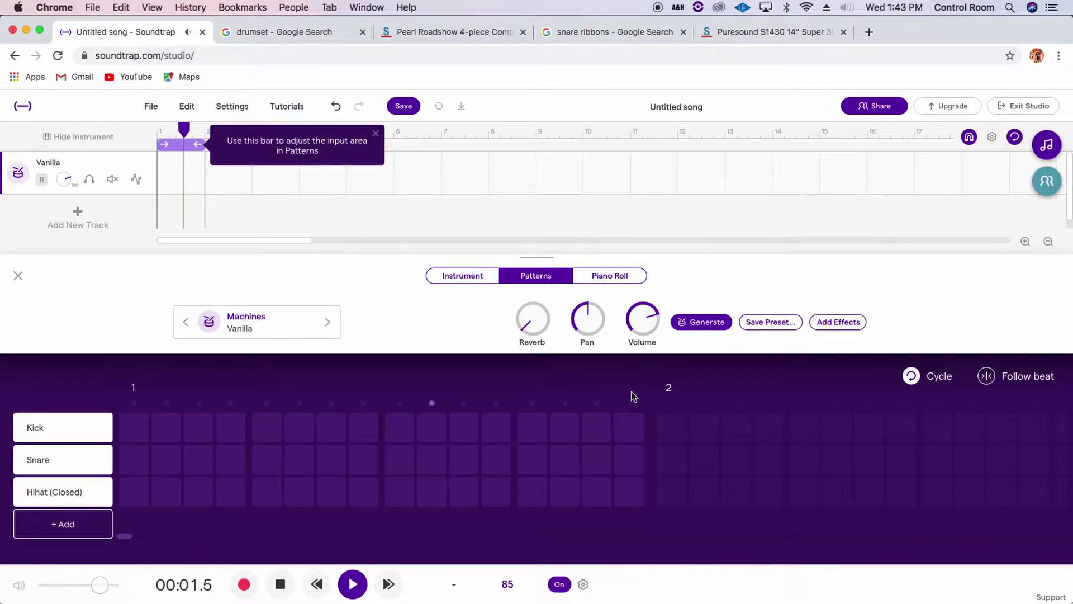
click(280, 584)
- Look over the drumset search results and the Pearl Roadshow drum kit page
mouse_move(43, 434)
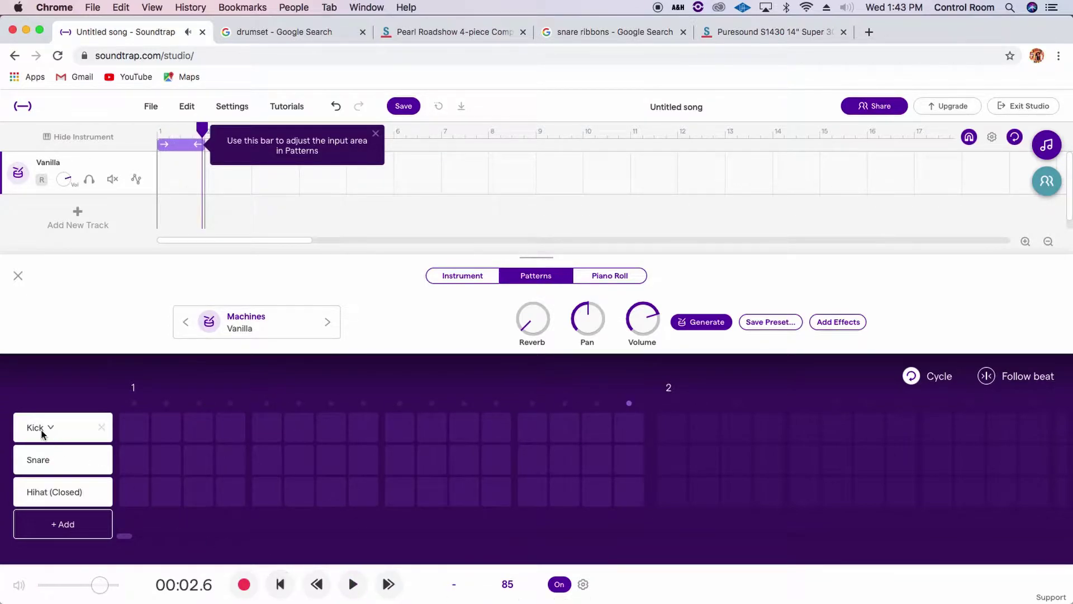
click(266, 32)
click(436, 32)
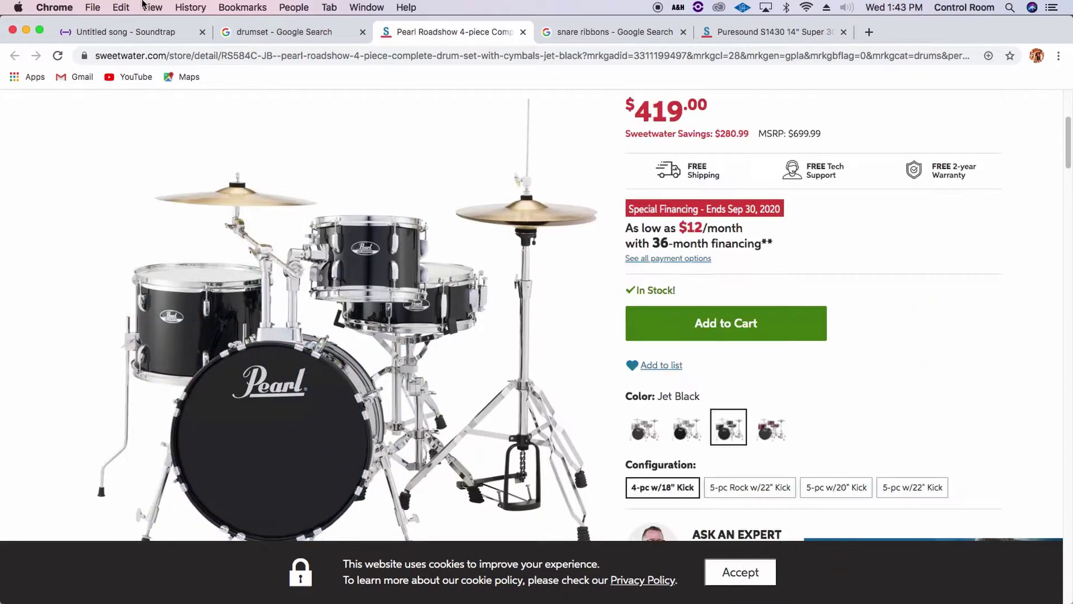
- Place kick hits on steps 1, 5, 9 and 13, then revisit the Pearl page
click(133, 31)
click(136, 431)
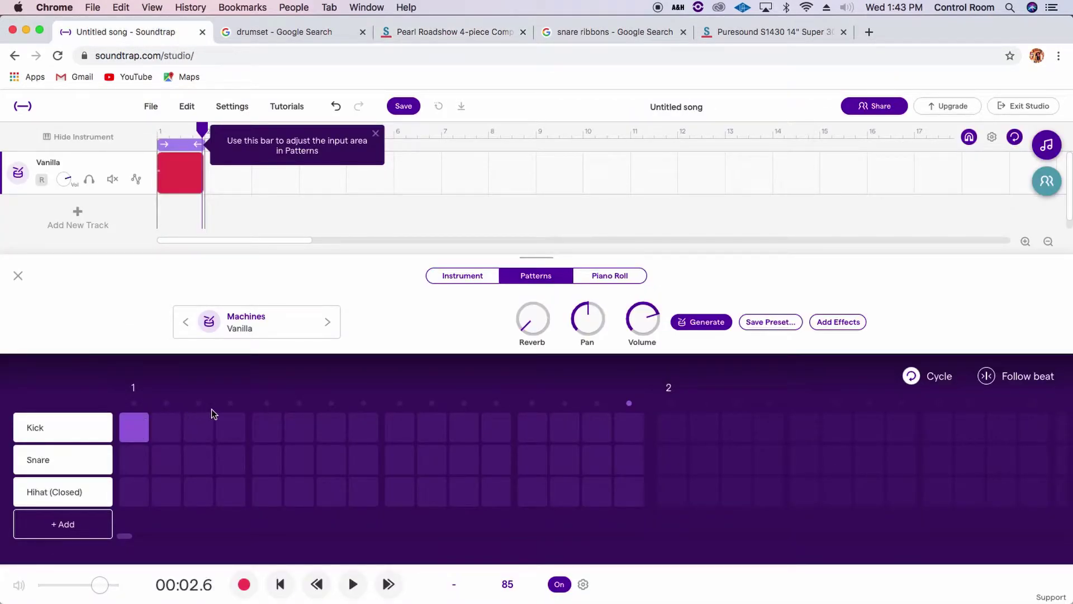
click(270, 416)
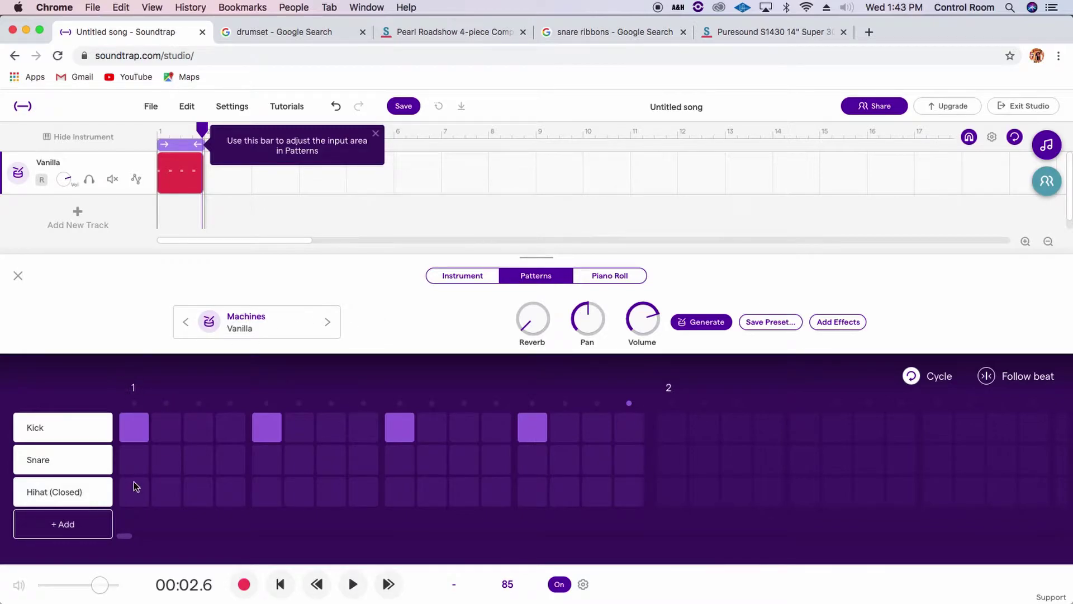
click(267, 555)
click(267, 459)
click(267, 491)
click(299, 427)
click(402, 570)
click(447, 32)
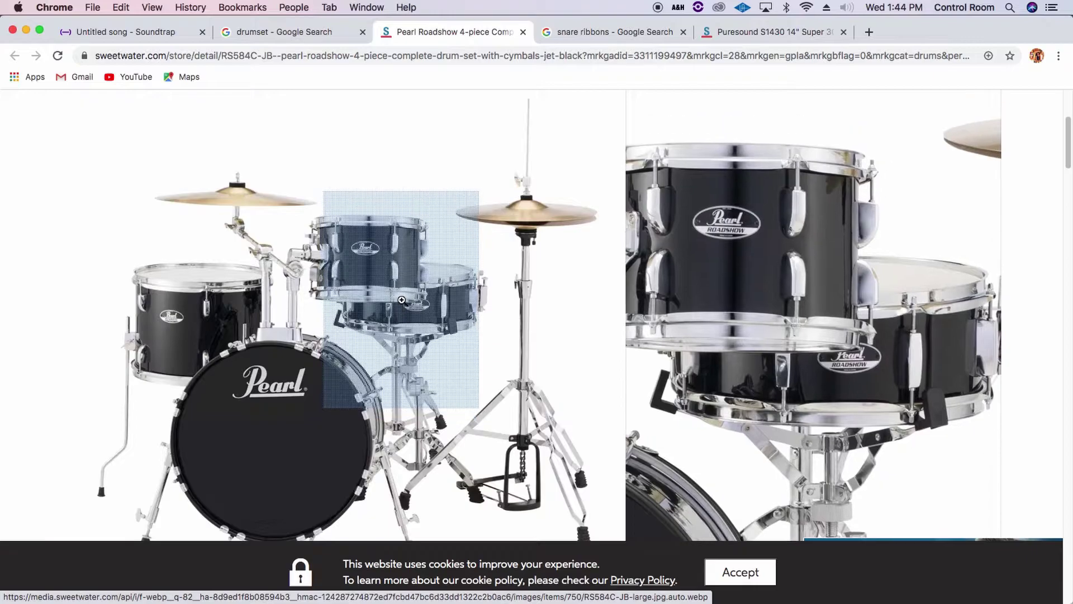
- View the Puresound S1430 Super 30 Snare Wire product image, then return to Soundtrap
click(612, 32)
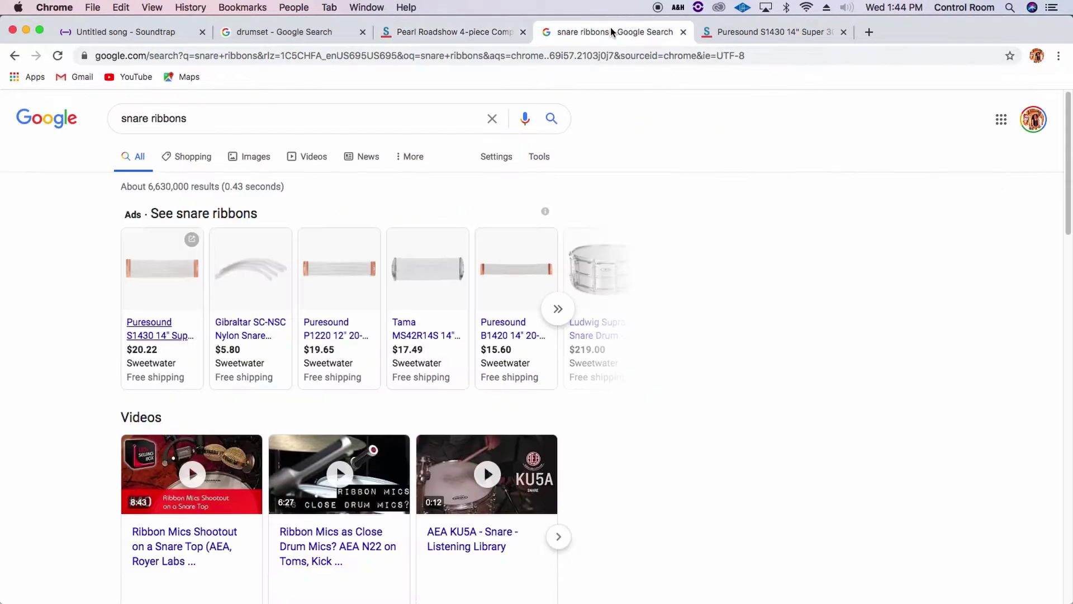
click(739, 33)
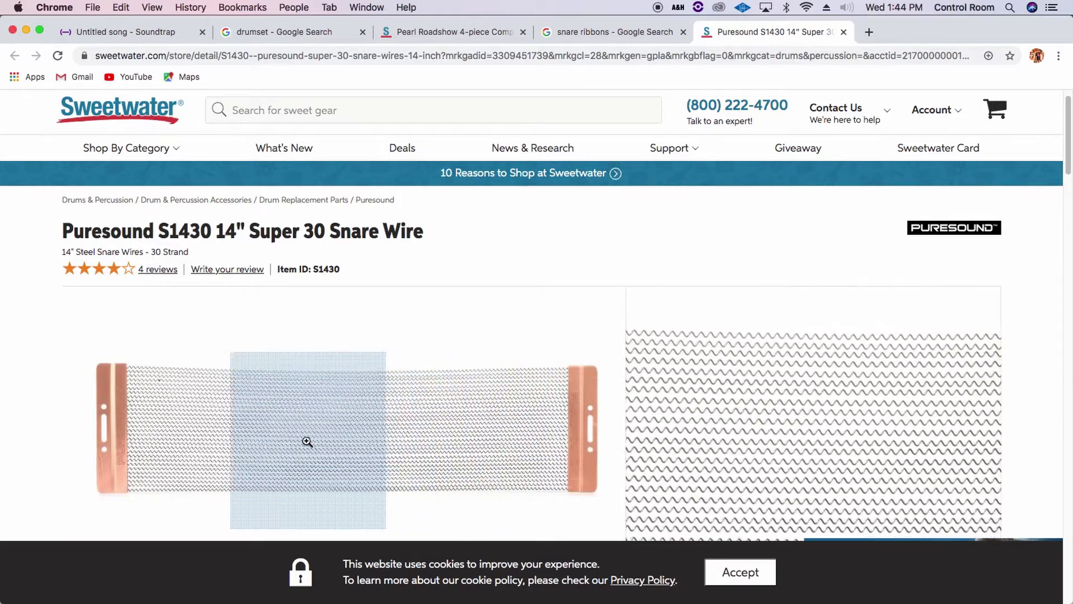
click(126, 422)
click(137, 35)
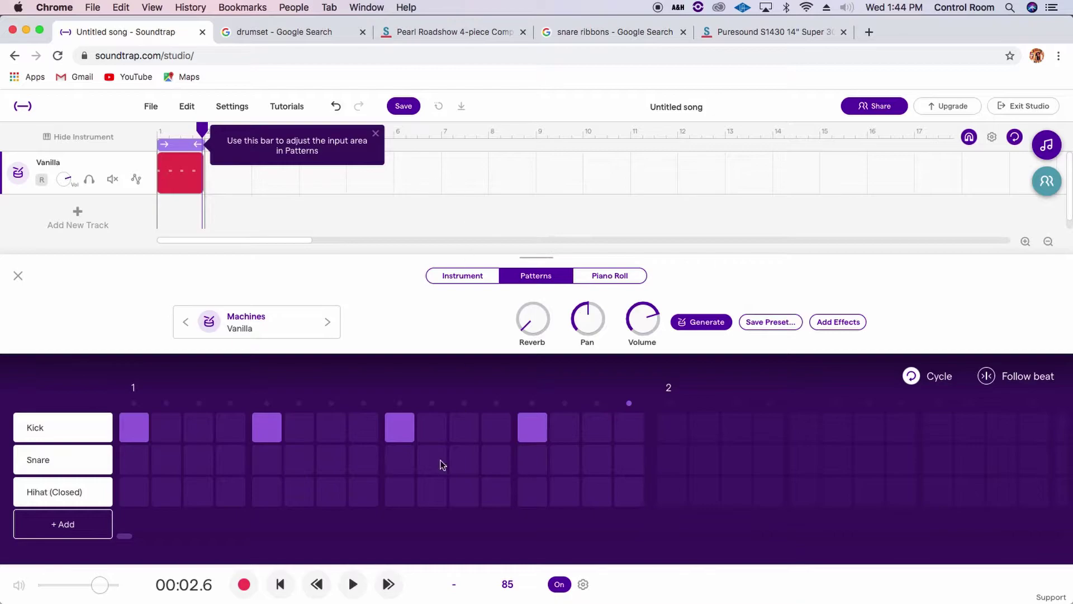
- Add snare hits on steps 5 and 13 and play the kick-and-snare backbeat
click(532, 459)
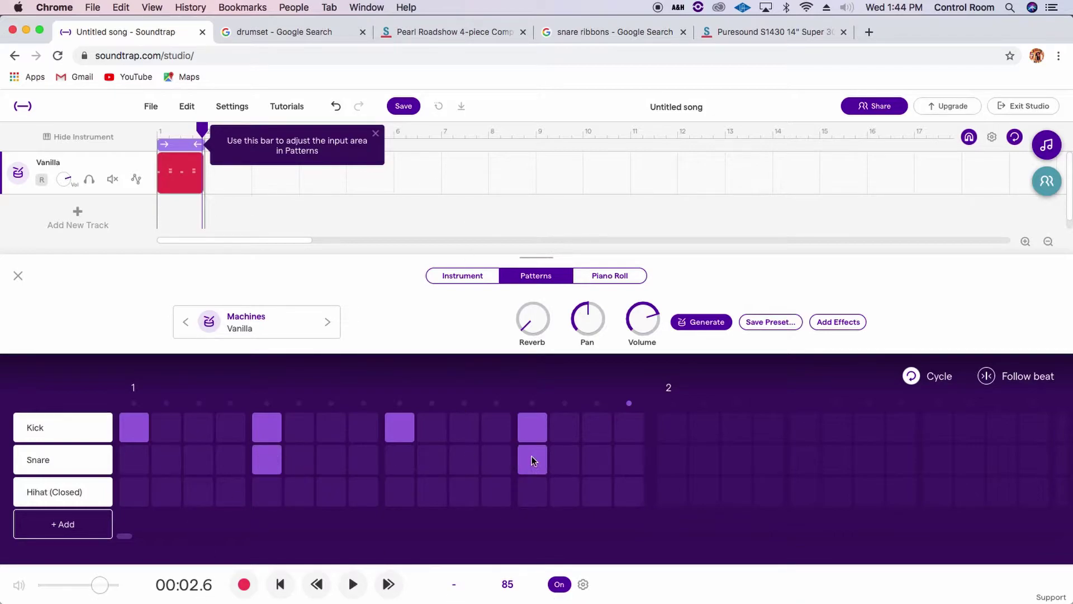
click(351, 584)
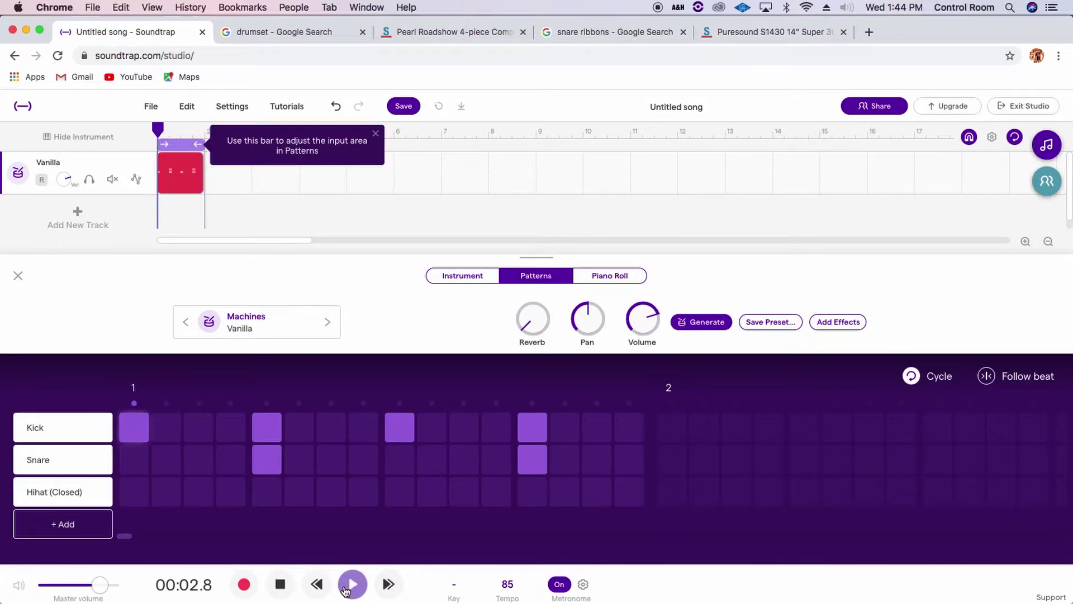
click(280, 584)
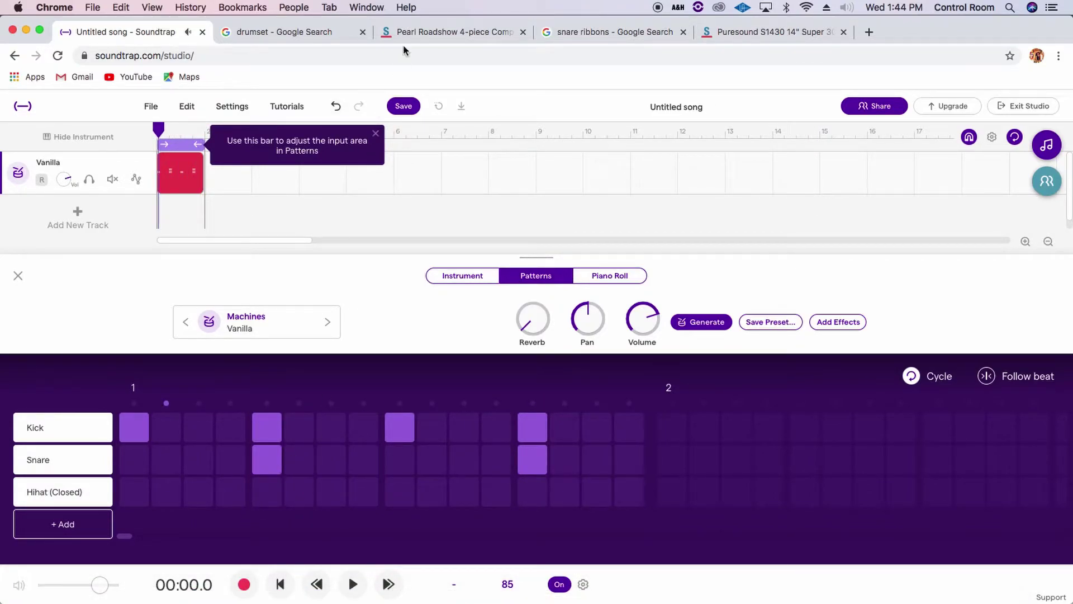
click(285, 32)
click(450, 31)
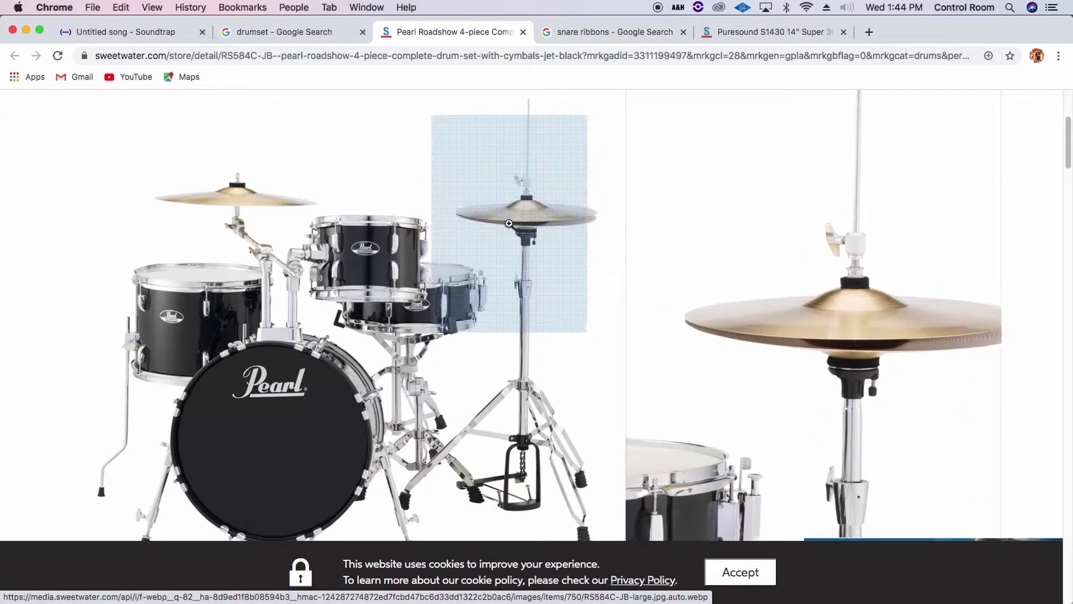
click(553, 215)
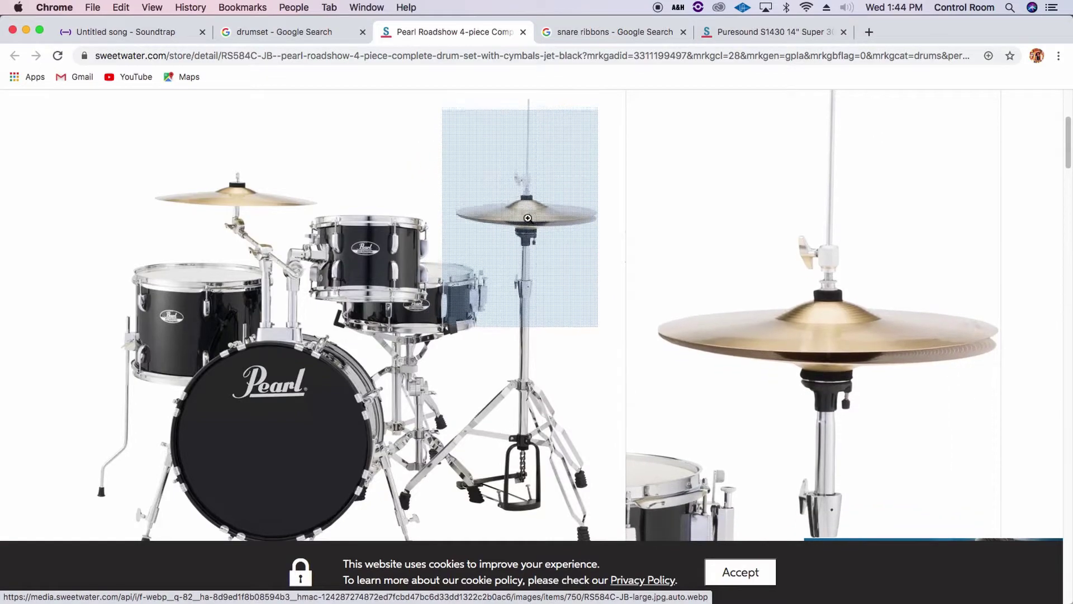
click(114, 42)
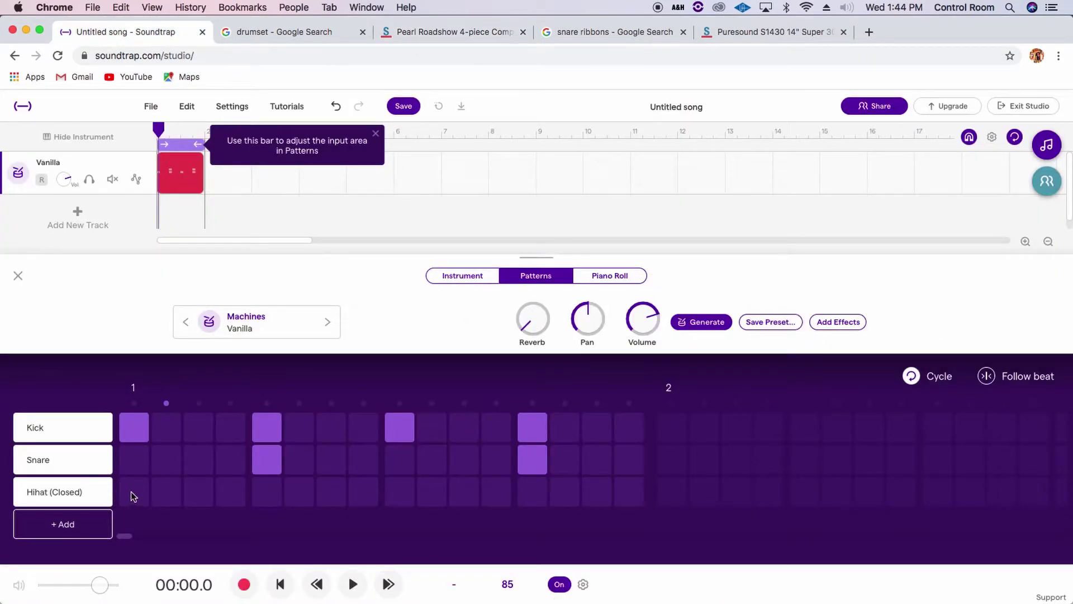
- Put closed hi-hats on every odd step 1-15, play the groove, and add an open hi-hat row
click(199, 487)
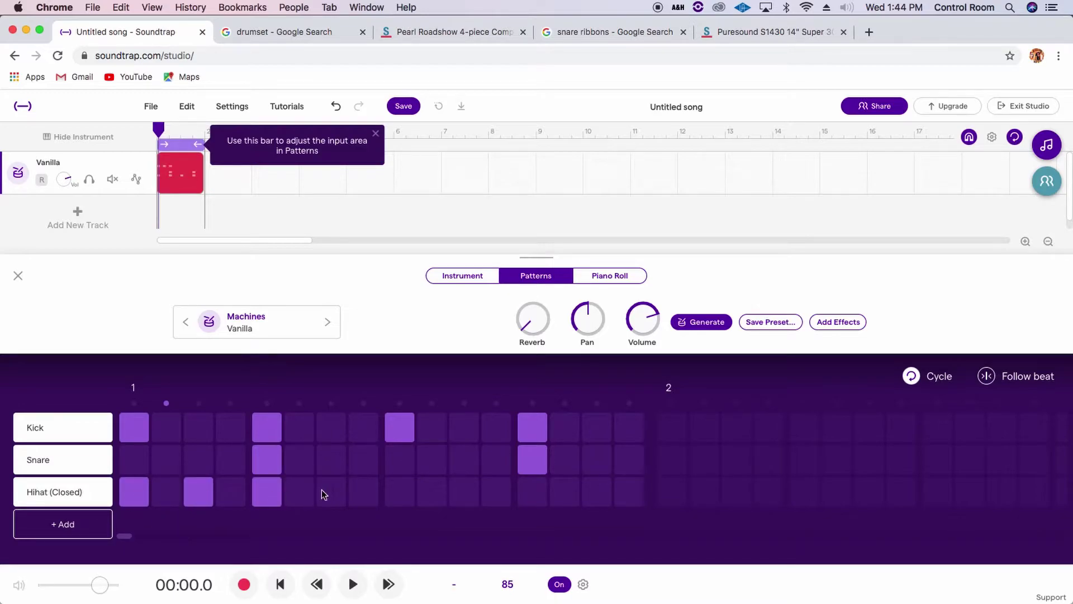
click(545, 503)
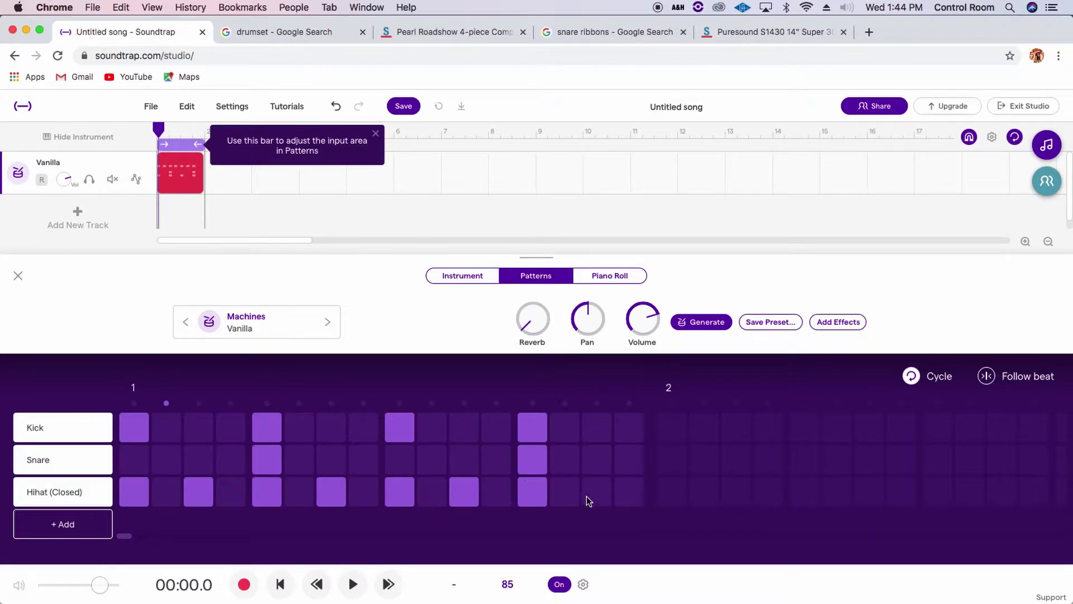
click(587, 497)
click(352, 586)
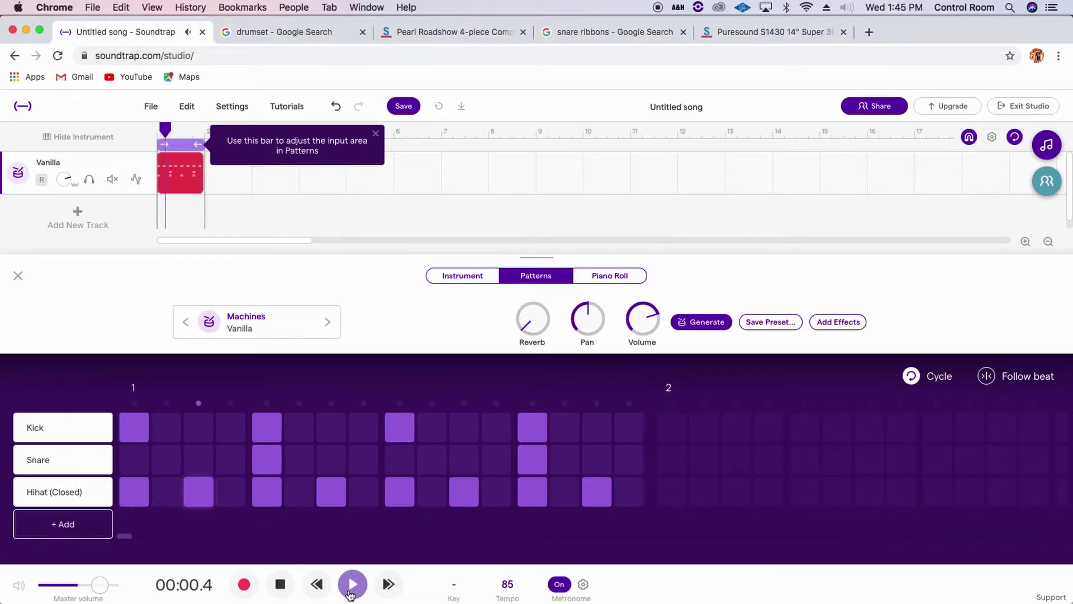
click(276, 586)
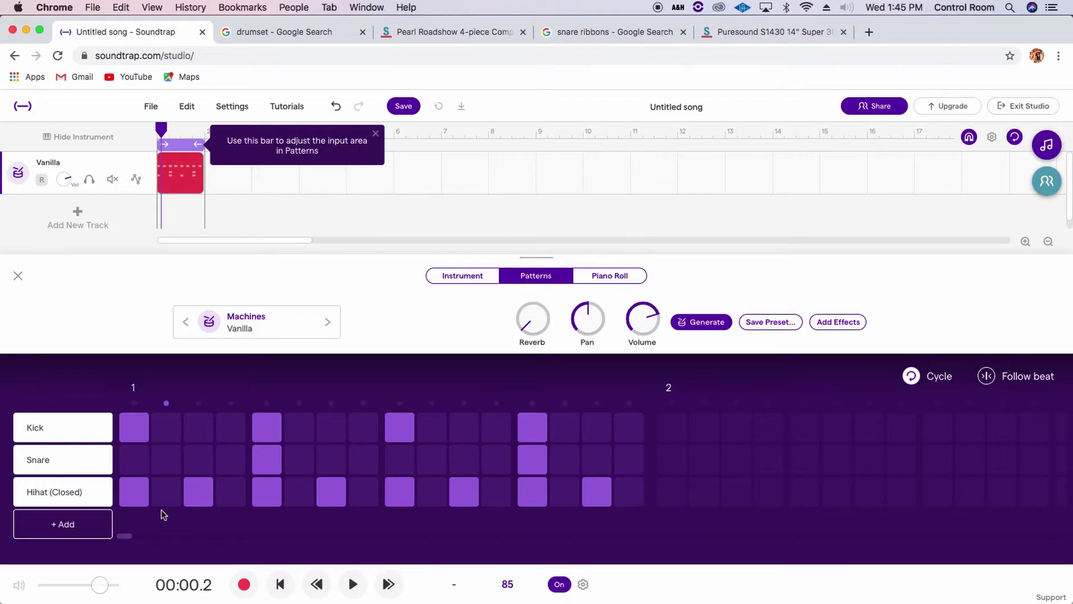
click(82, 529)
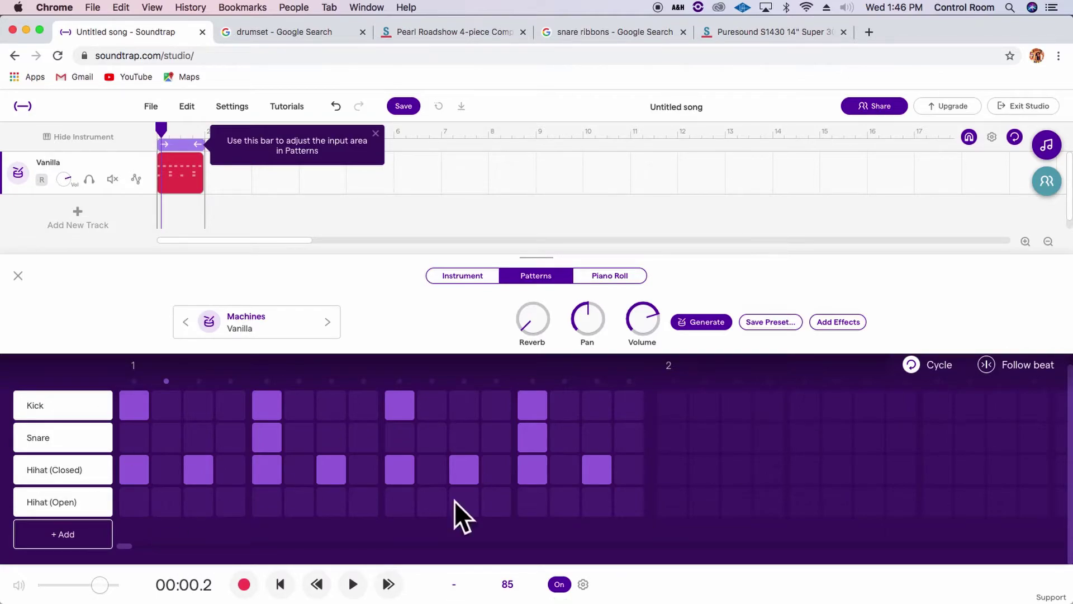
- Audition open hi-hat hits on steps 12 and 6, settling on a single hit at step 7
click(497, 501)
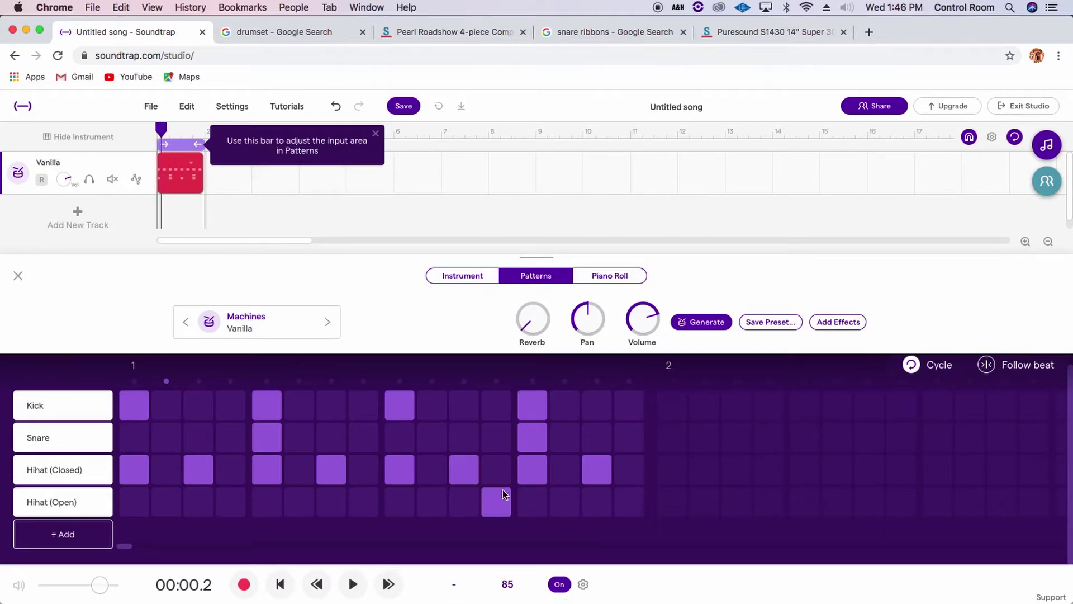
click(363, 586)
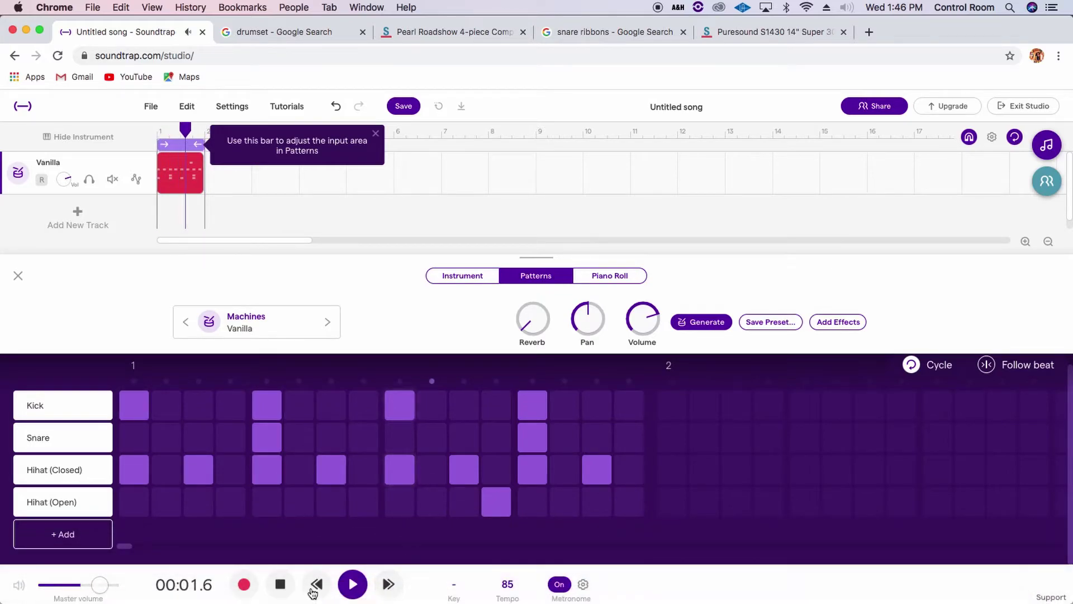
click(281, 586)
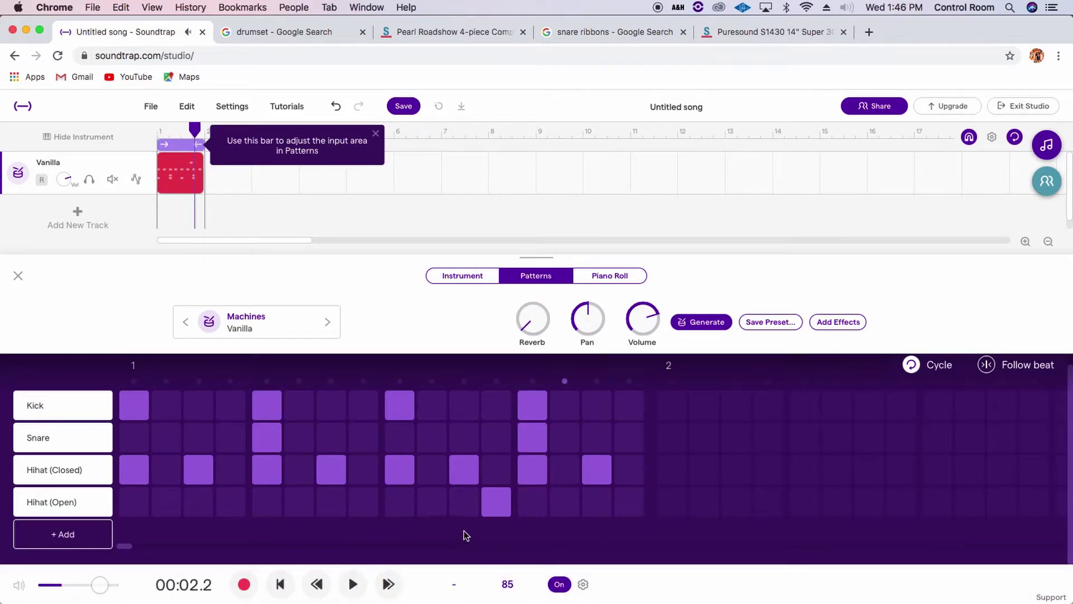
click(296, 506)
click(352, 590)
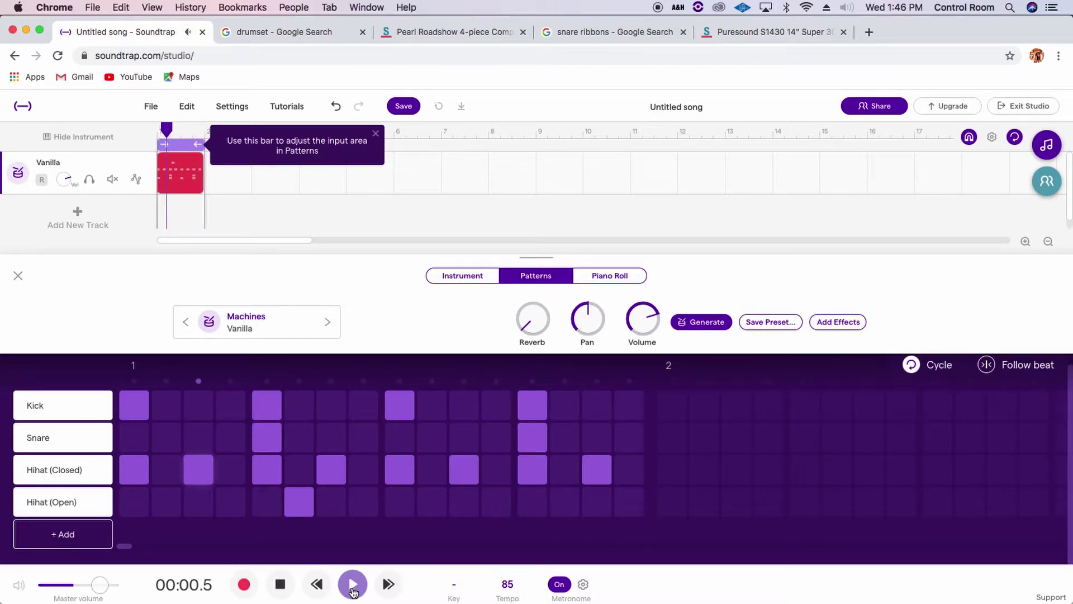
click(280, 584)
click(299, 503)
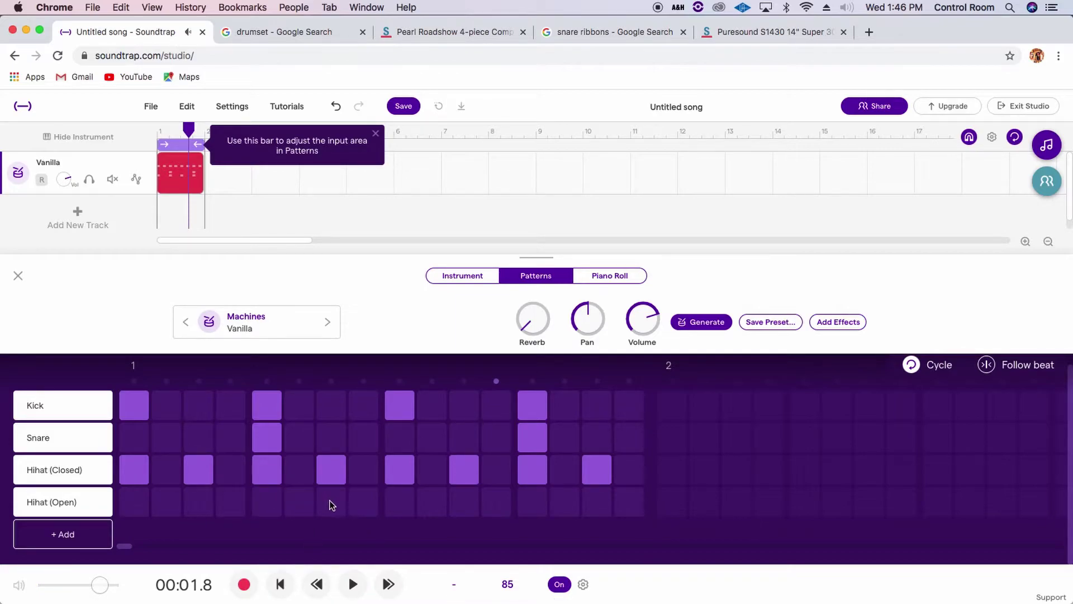
click(332, 502)
click(352, 584)
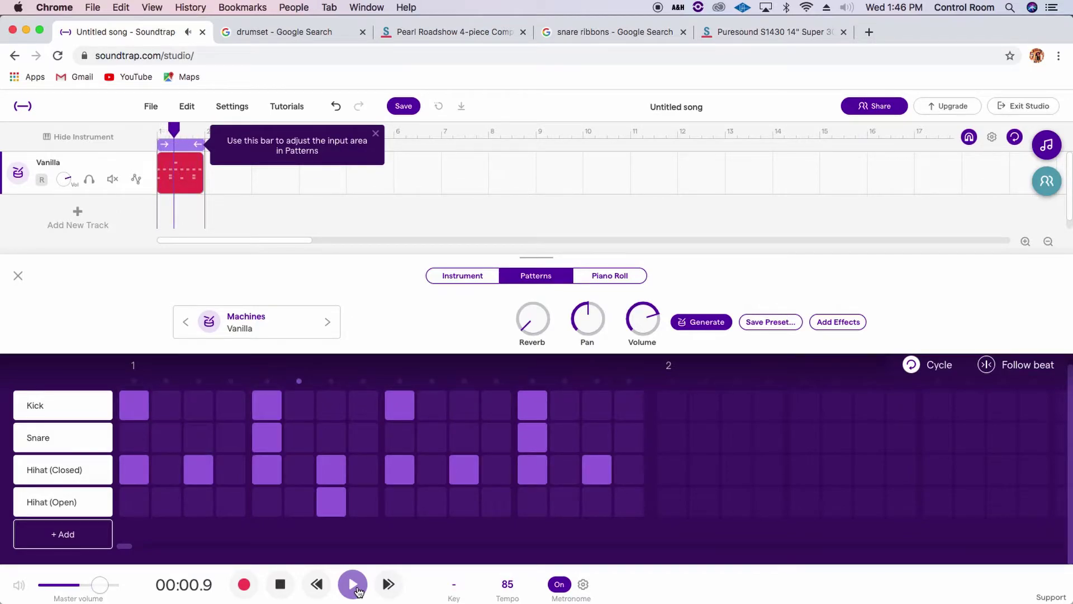
click(354, 586)
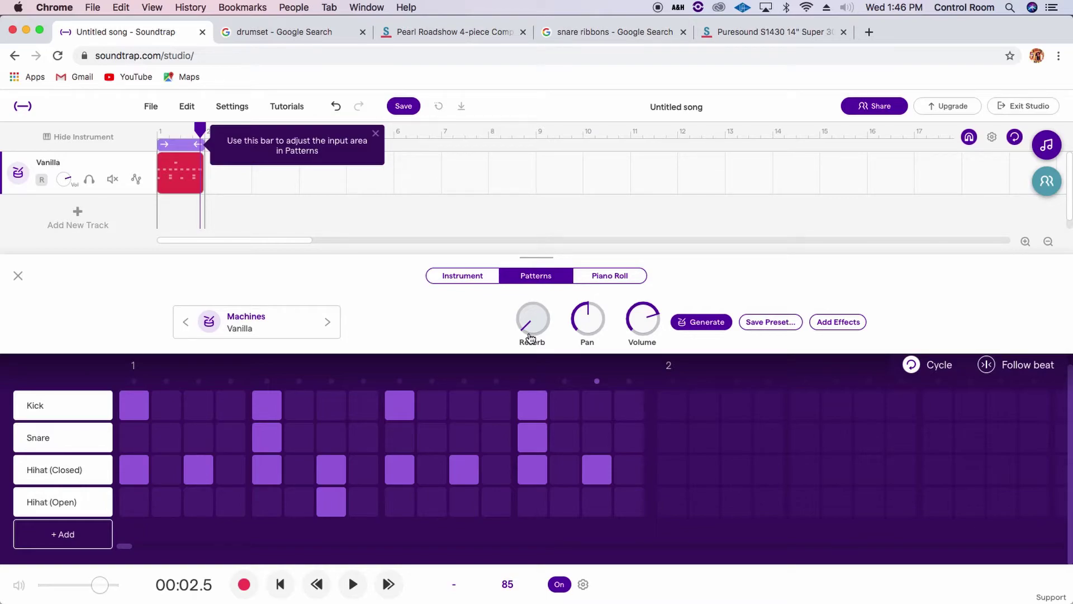
key(space)
drag(525, 330, 679, 226)
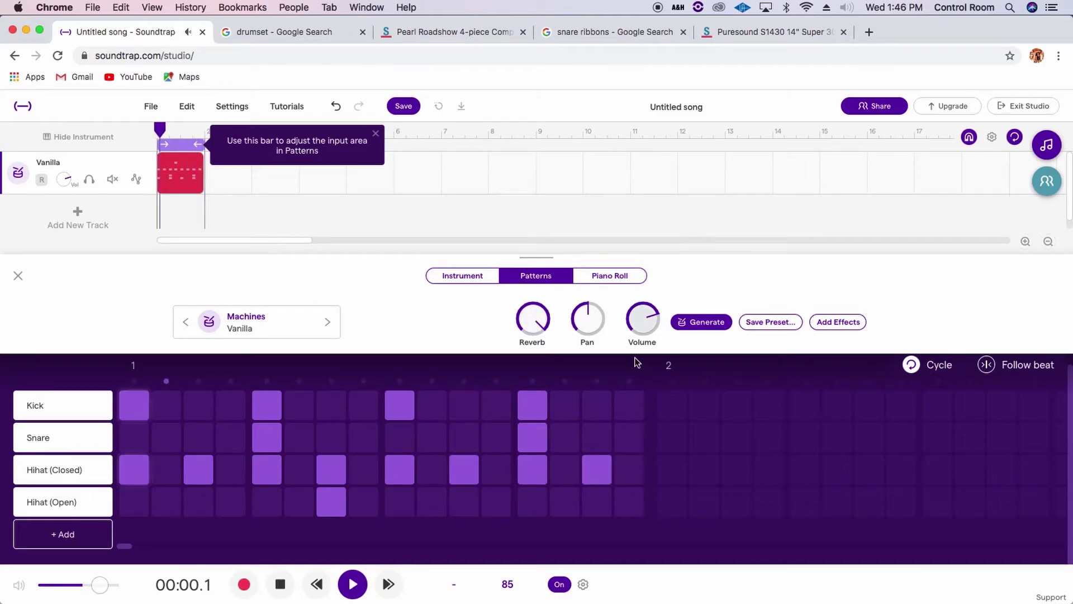
drag(532, 320, 493, 567)
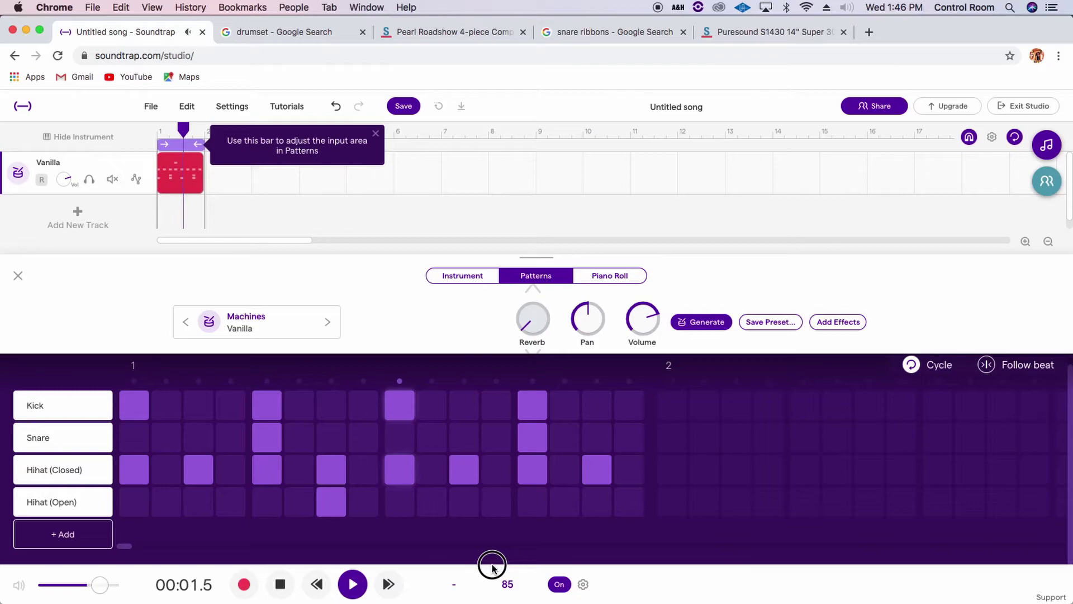
drag(492, 566, 508, 562)
key(space)
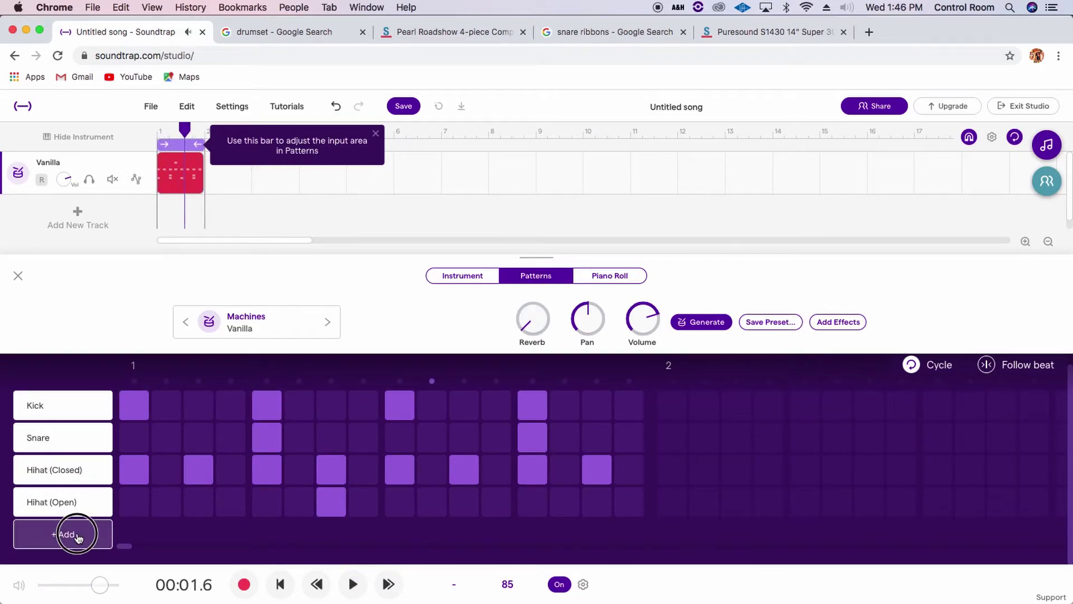
click(78, 538)
- Add two new drum rows, set one to High Tom 2, and remove the Crash and Ride rows
scroll(203, 514, down, 1)
click(59, 538)
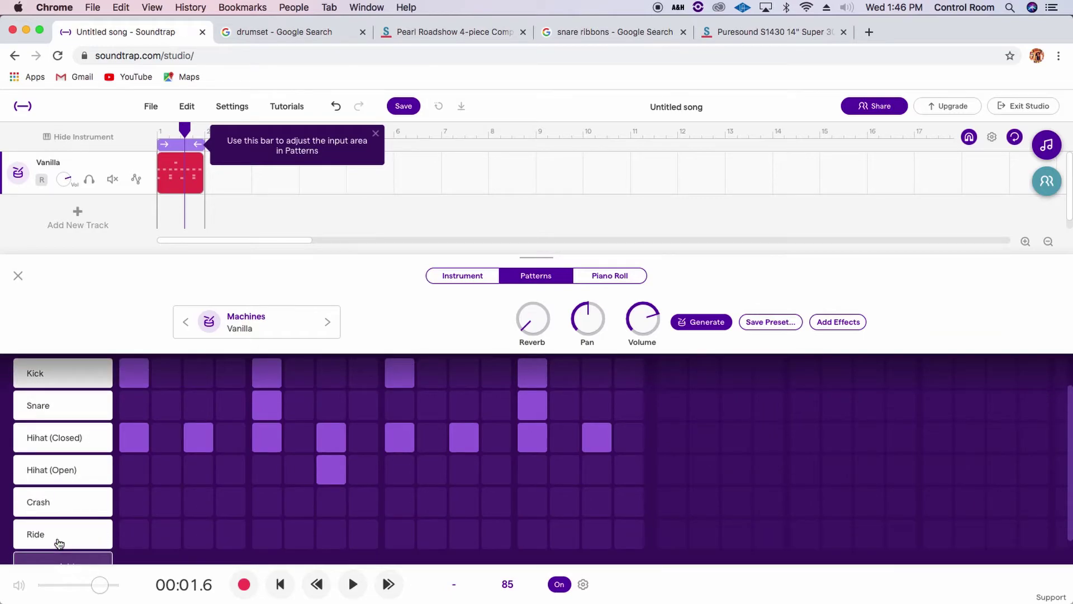
scroll(149, 510, down, 1)
click(76, 543)
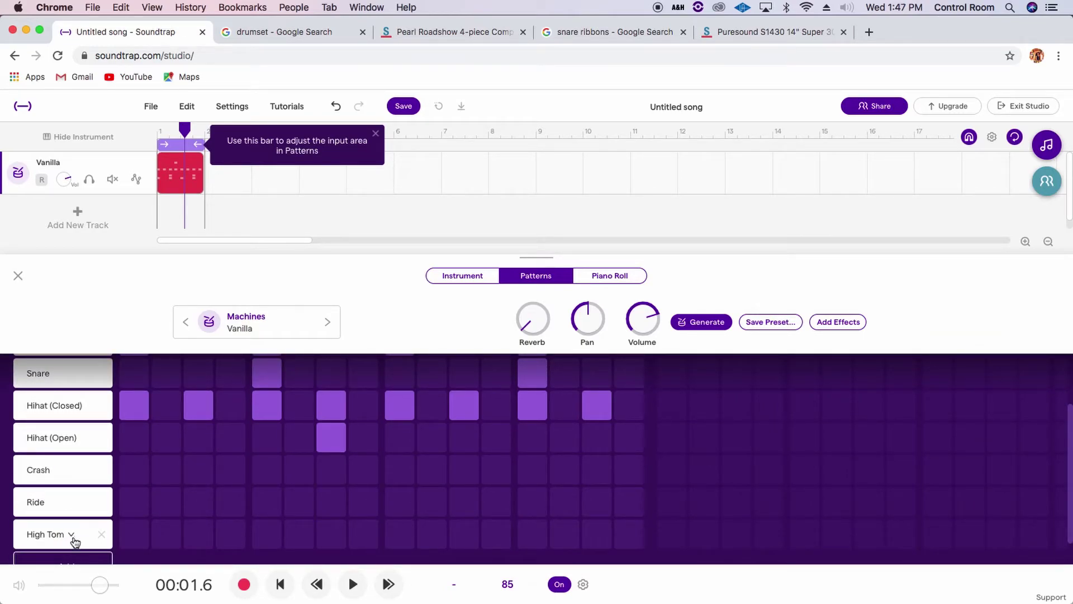
click(72, 536)
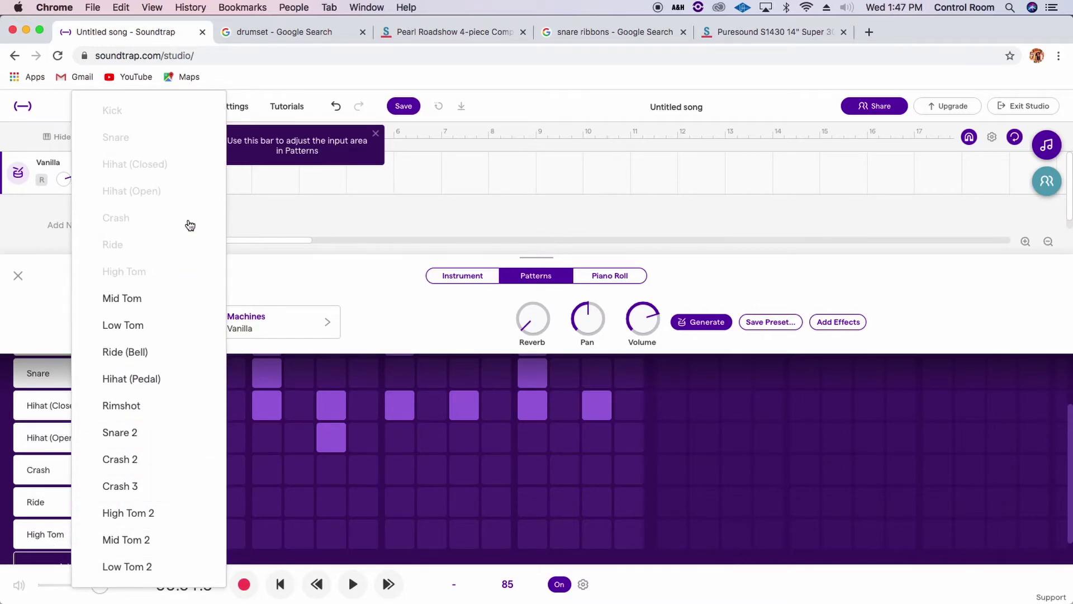
click(187, 510)
click(100, 471)
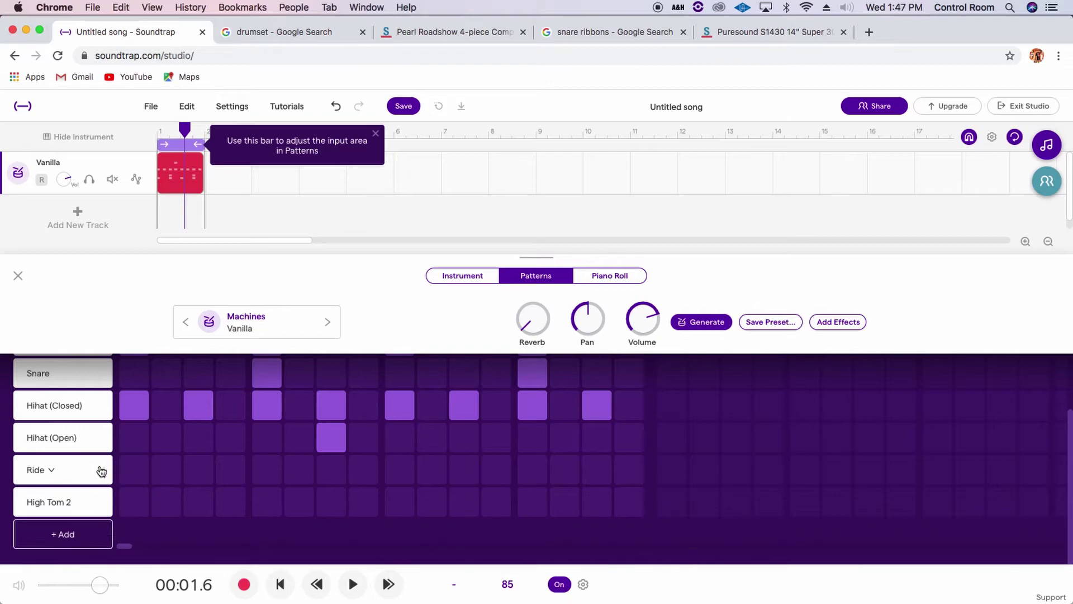
click(101, 471)
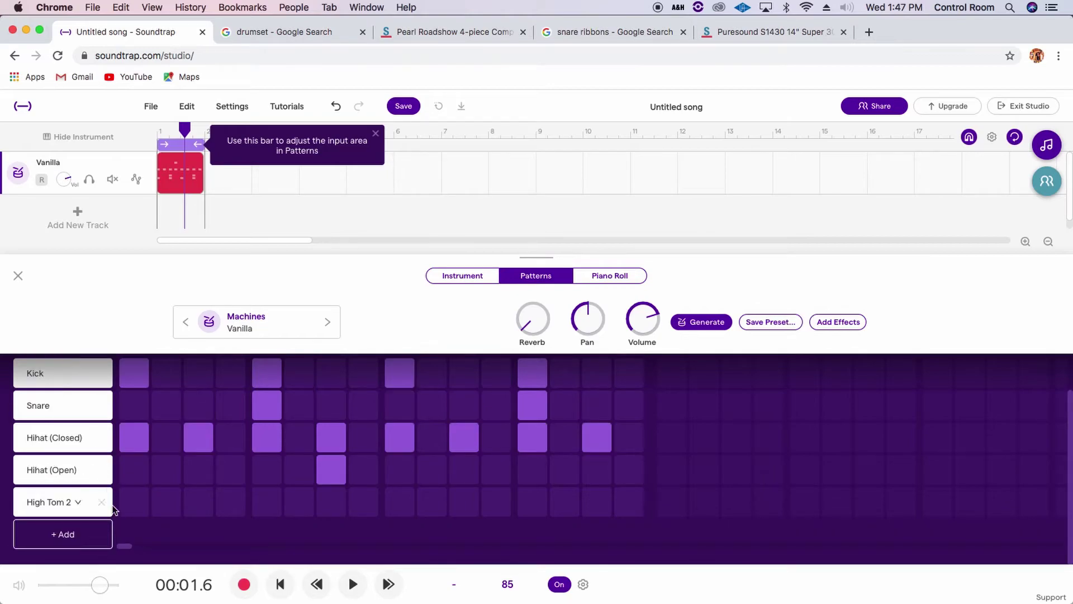
- Change the High Tom 2 row to Mid Tom 2 and add a Low Tom 2 row below
click(79, 504)
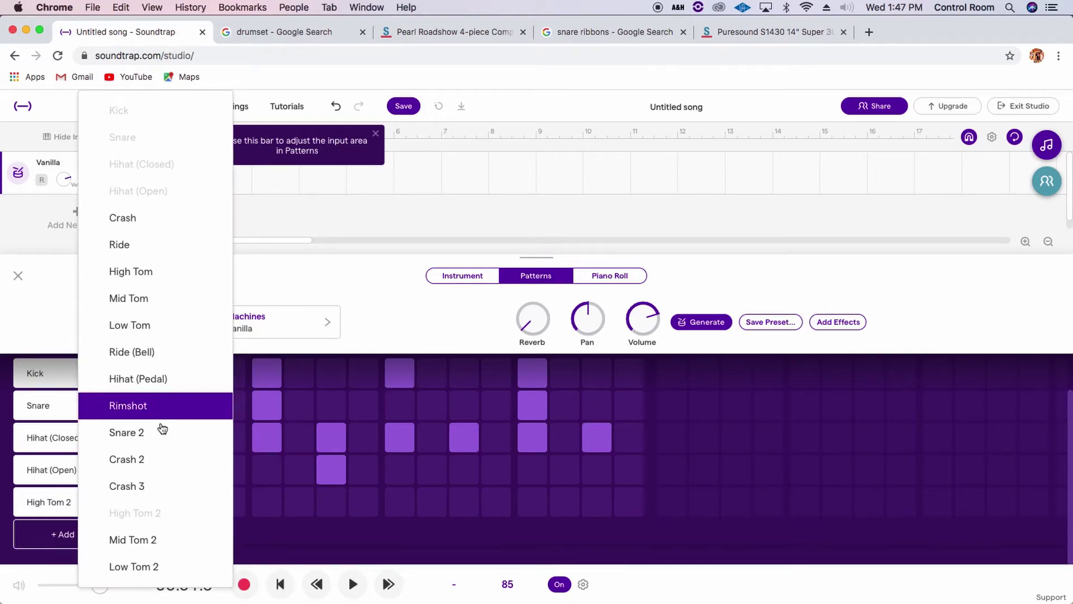
click(162, 541)
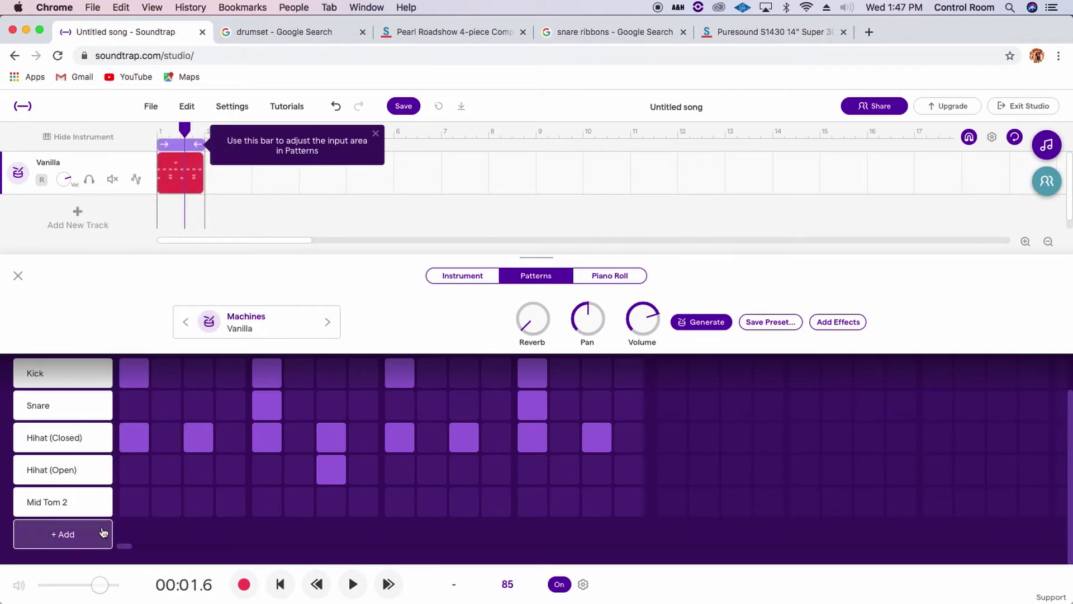
click(90, 538)
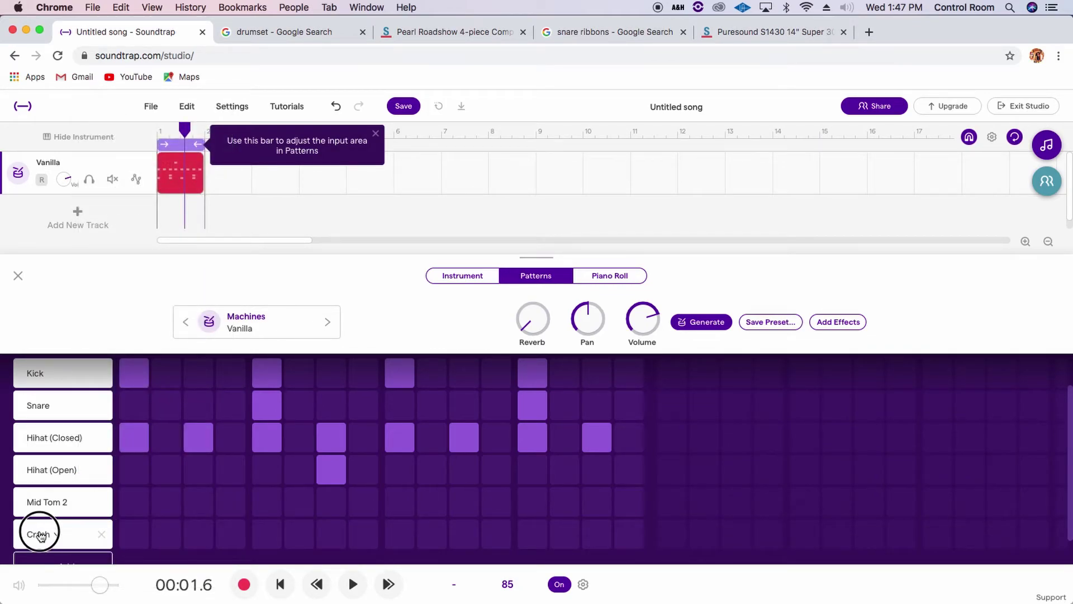
click(51, 534)
click(143, 568)
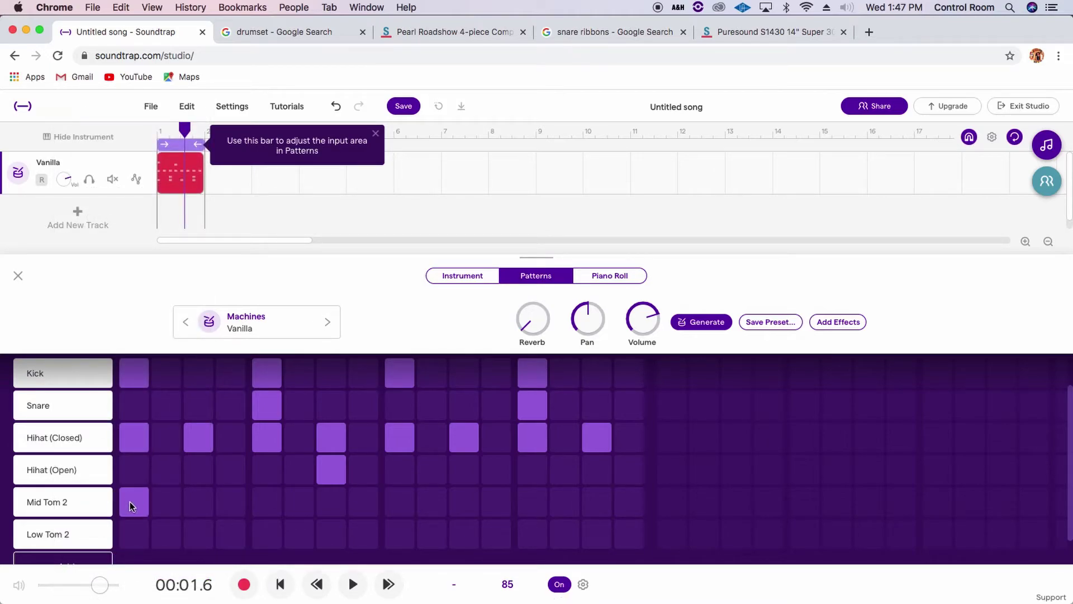
- Add Mid Tom 2 on step 8 and Low Tom 2 on steps 4 and 15, and raise reverb slightly
click(352, 584)
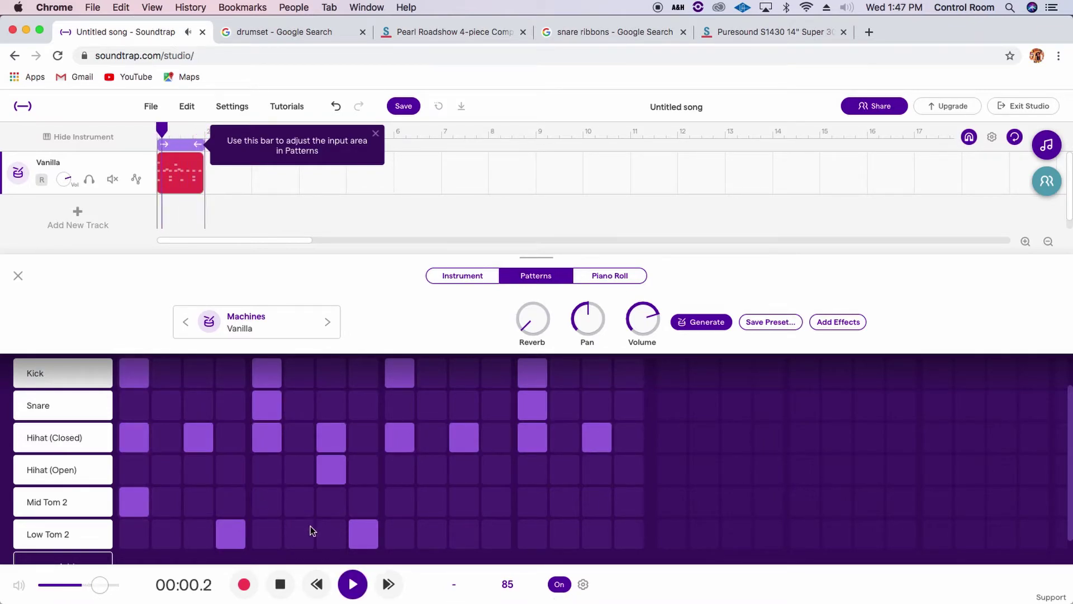
click(375, 539)
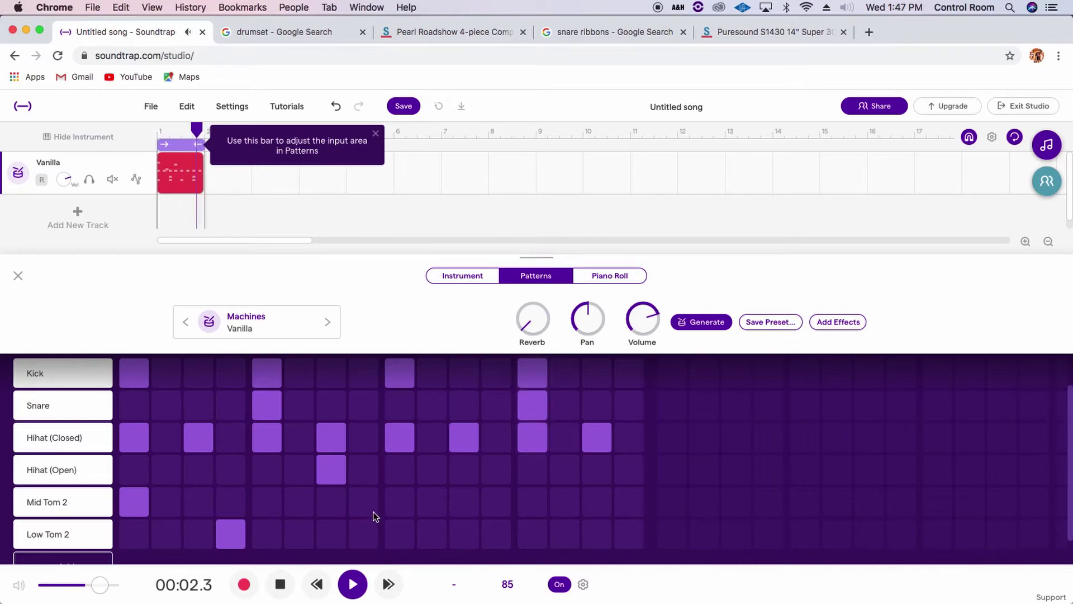
click(376, 502)
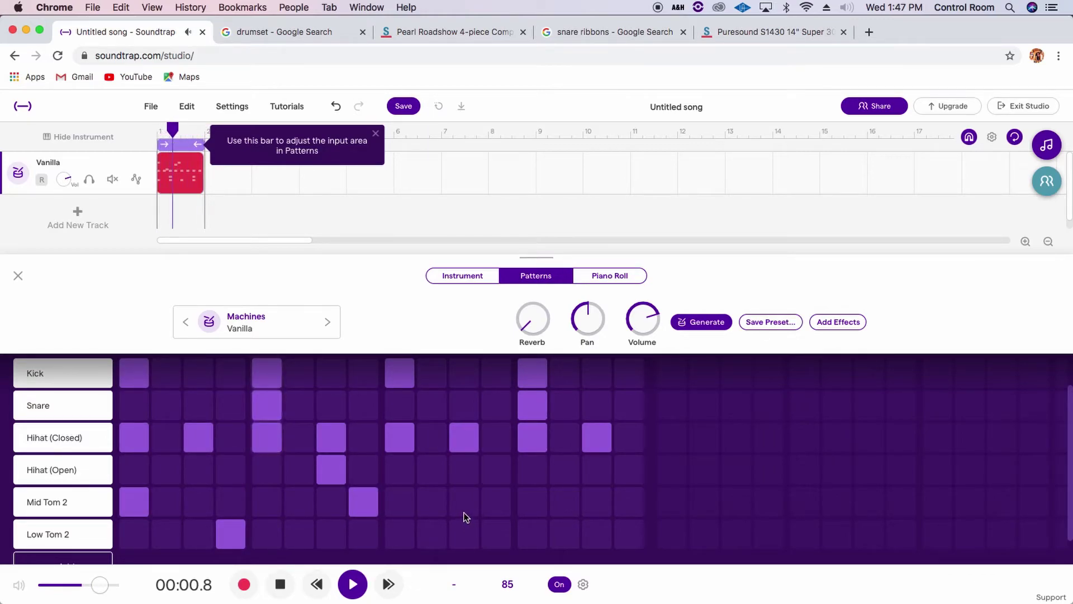
click(487, 534)
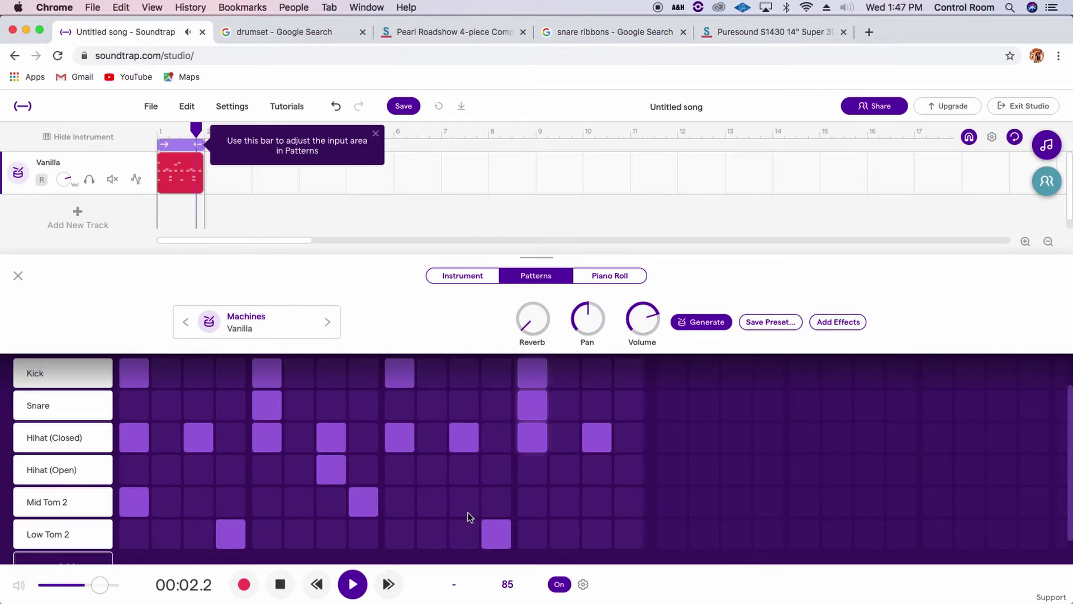
click(495, 533)
click(594, 534)
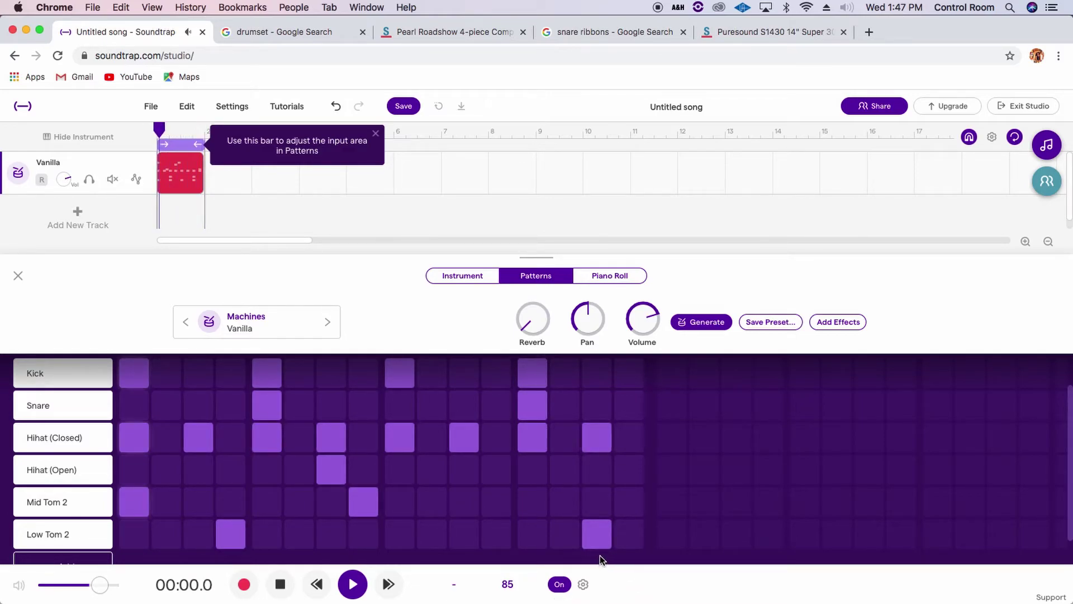
drag(531, 316, 535, 283)
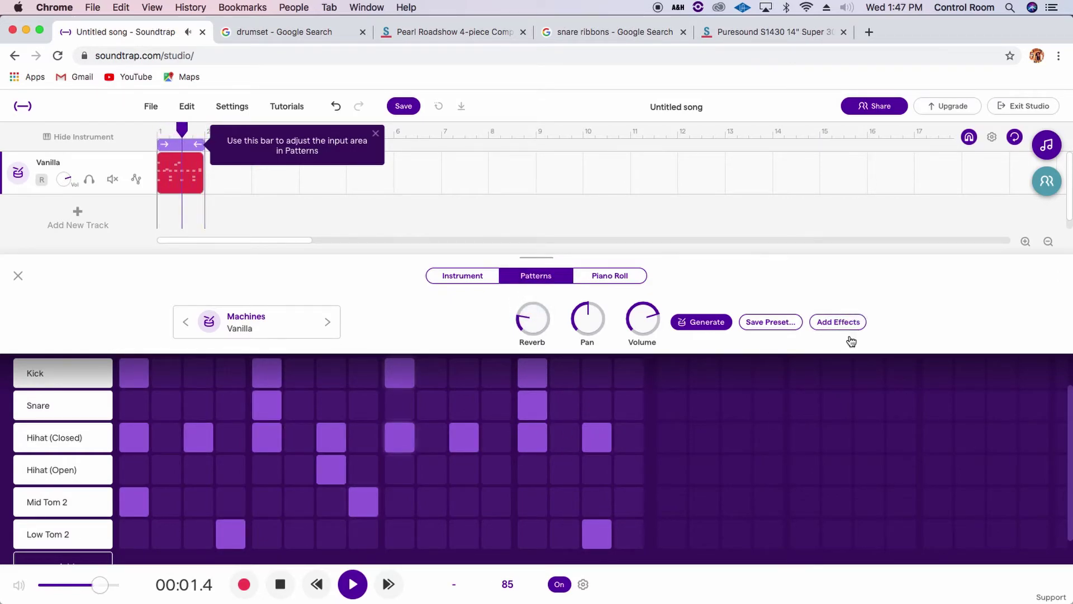
click(210, 322)
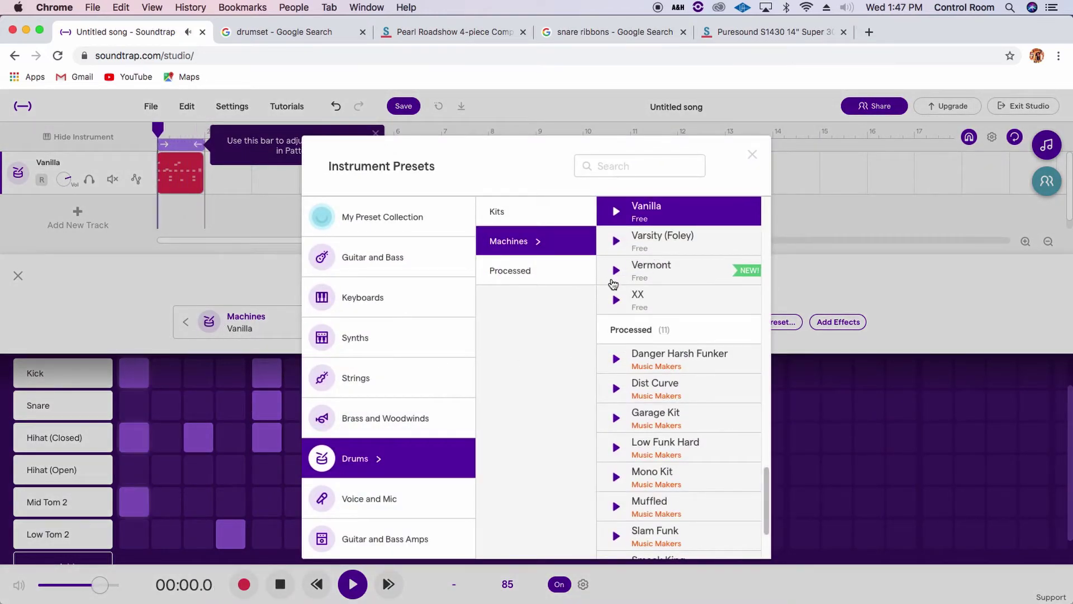
- Audition the Vermont, XX and Anglo drum machine presets, then settle on Beanie
click(670, 268)
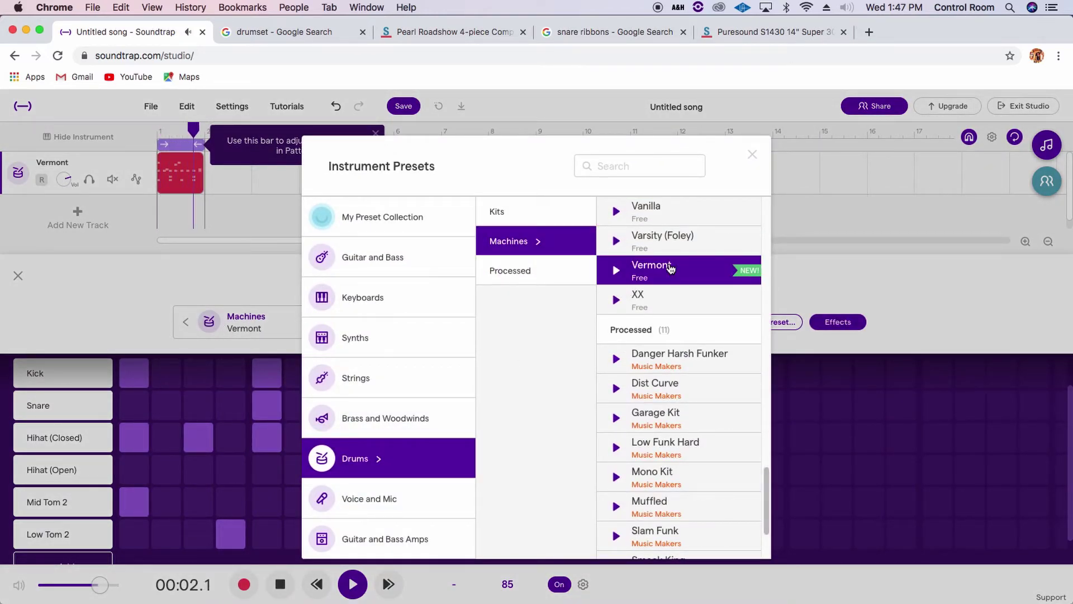
click(669, 266)
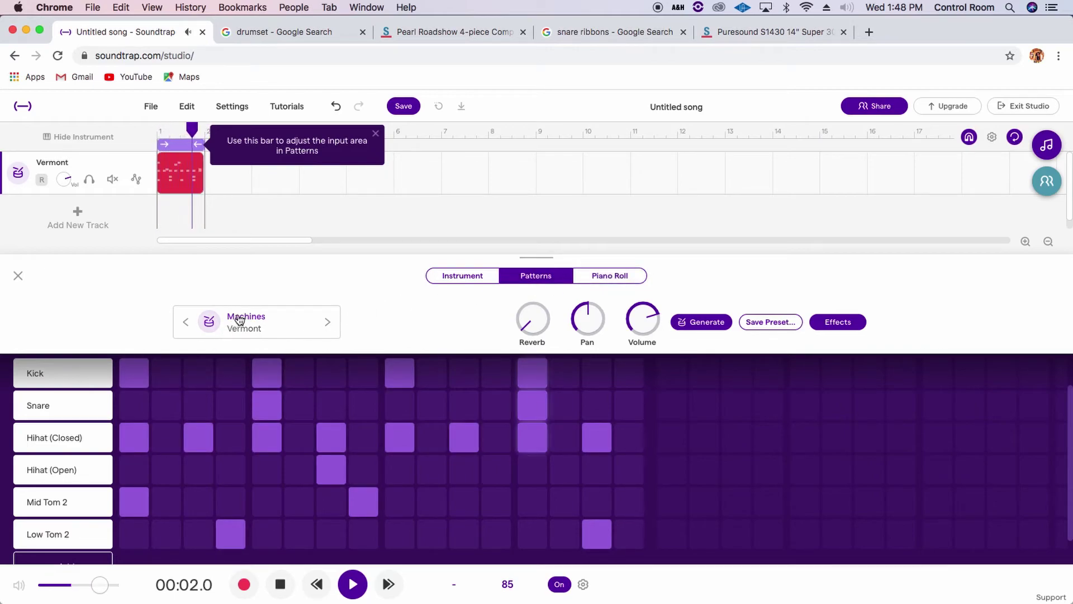
click(238, 318)
click(671, 245)
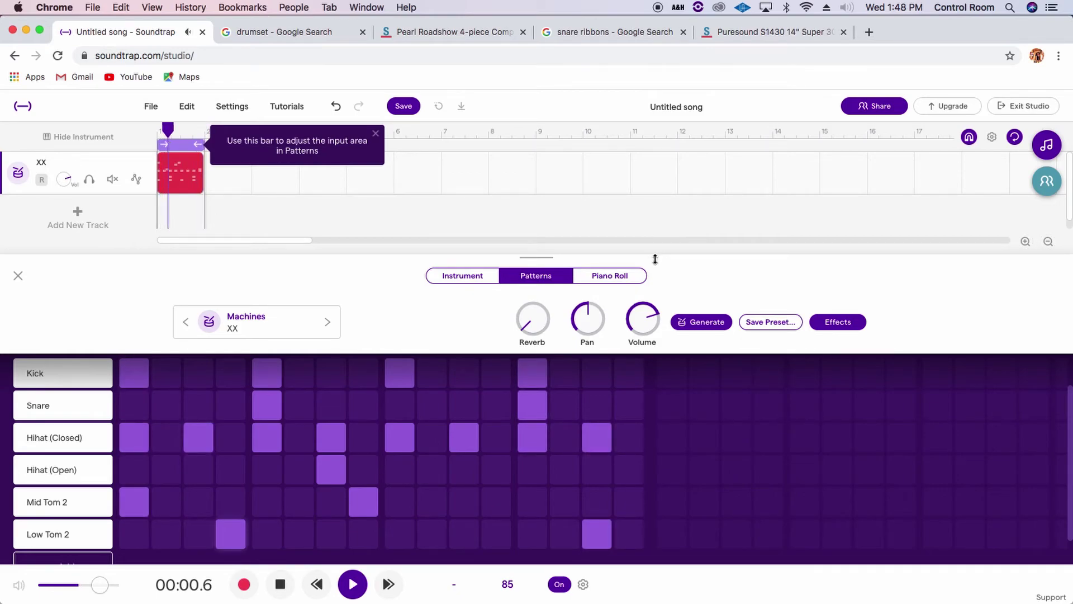
click(240, 318)
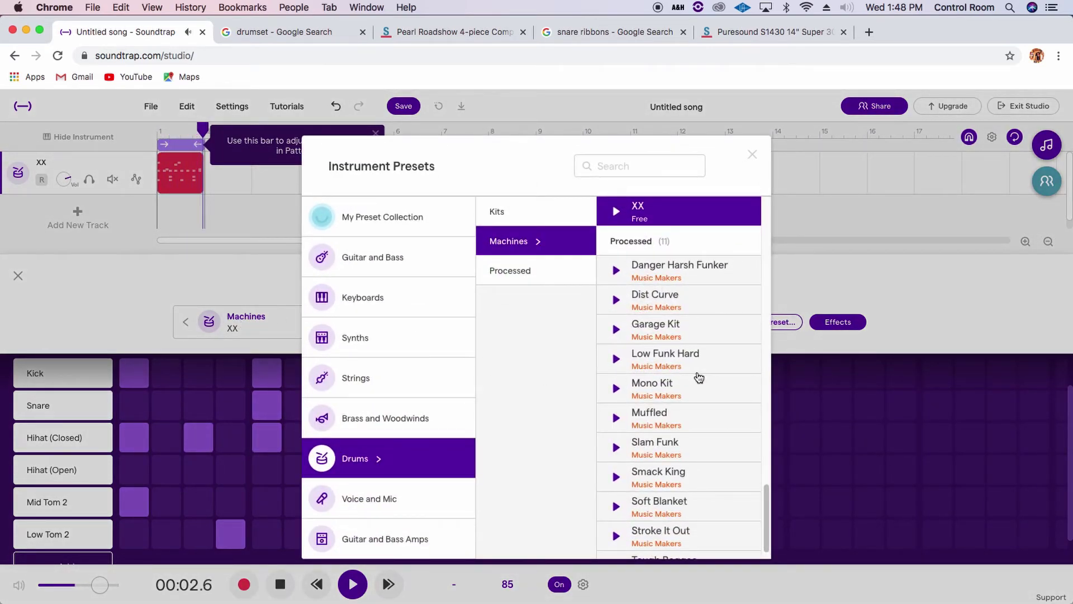
scroll(698, 377, down, 1)
scroll(696, 375, up, 20)
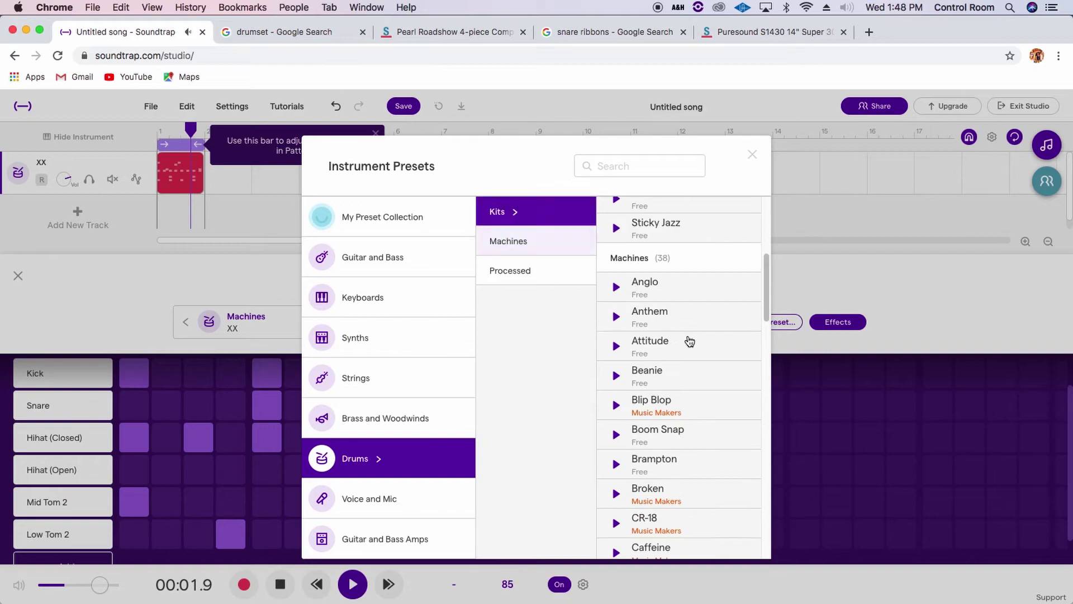
click(675, 293)
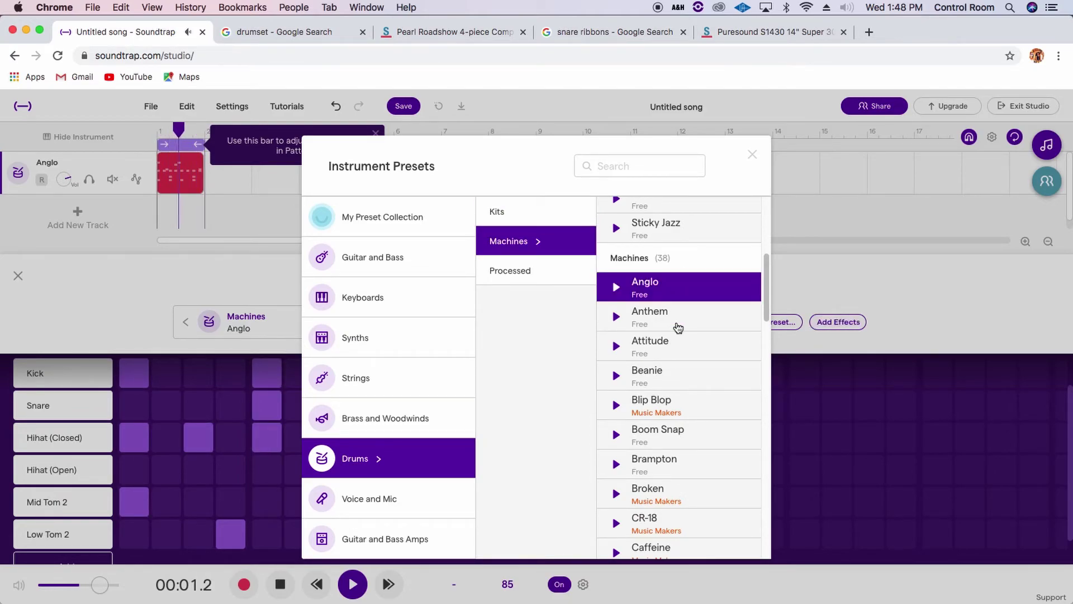
click(695, 376)
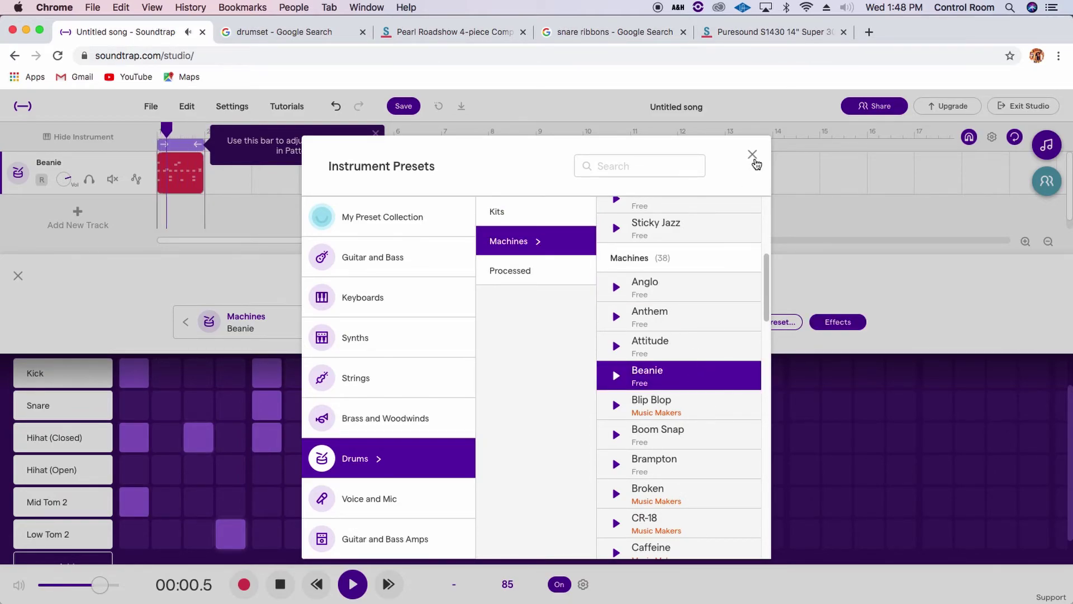
key(Escape)
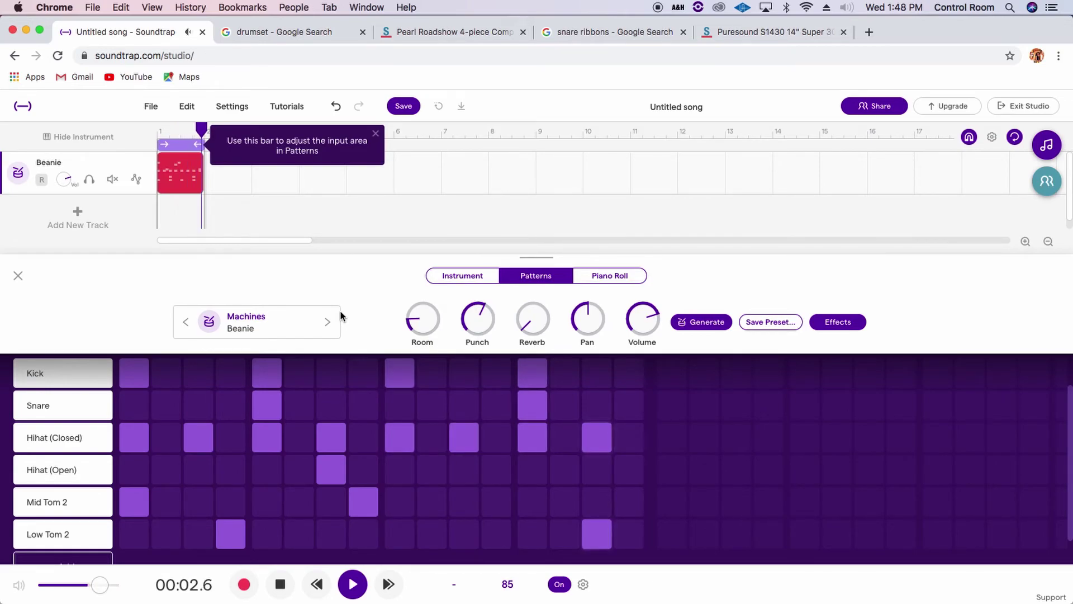
click(508, 584)
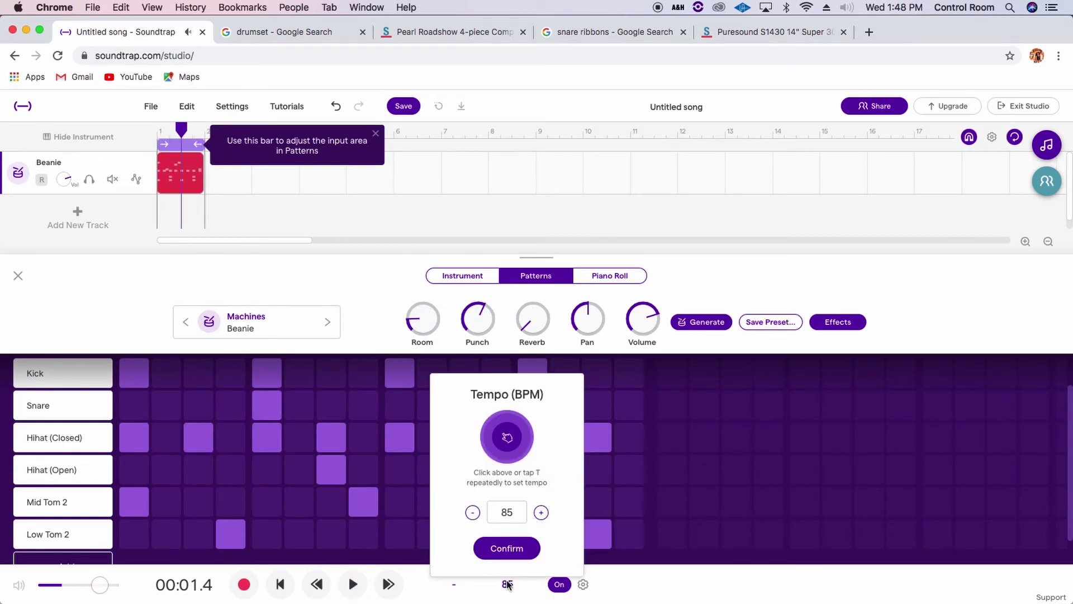
- Change the song tempo from 85 to 95 BPM
drag(496, 510, 522, 508)
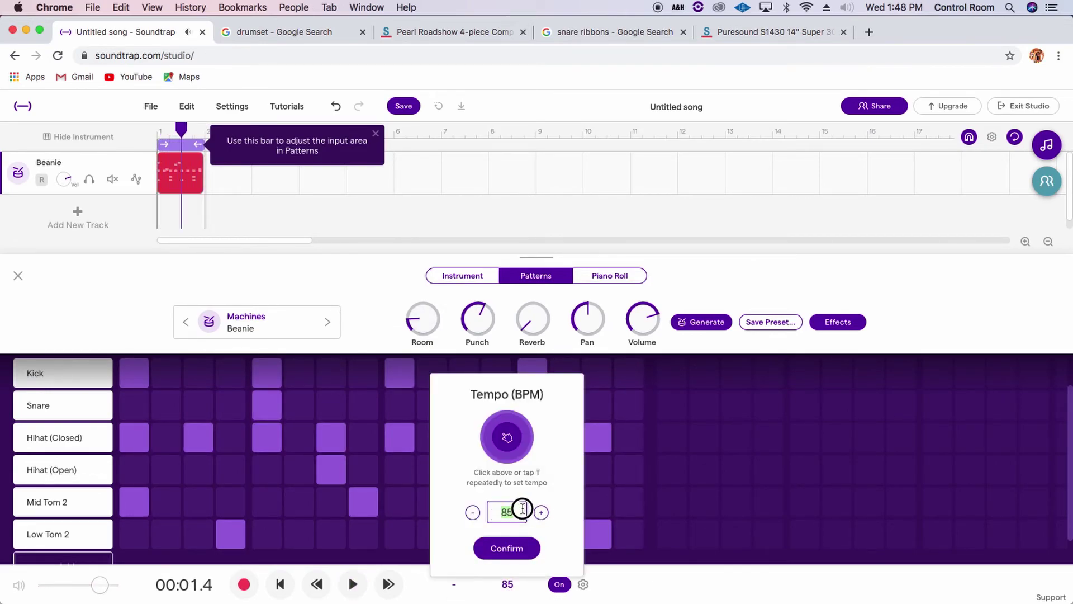
text(95)
click(510, 554)
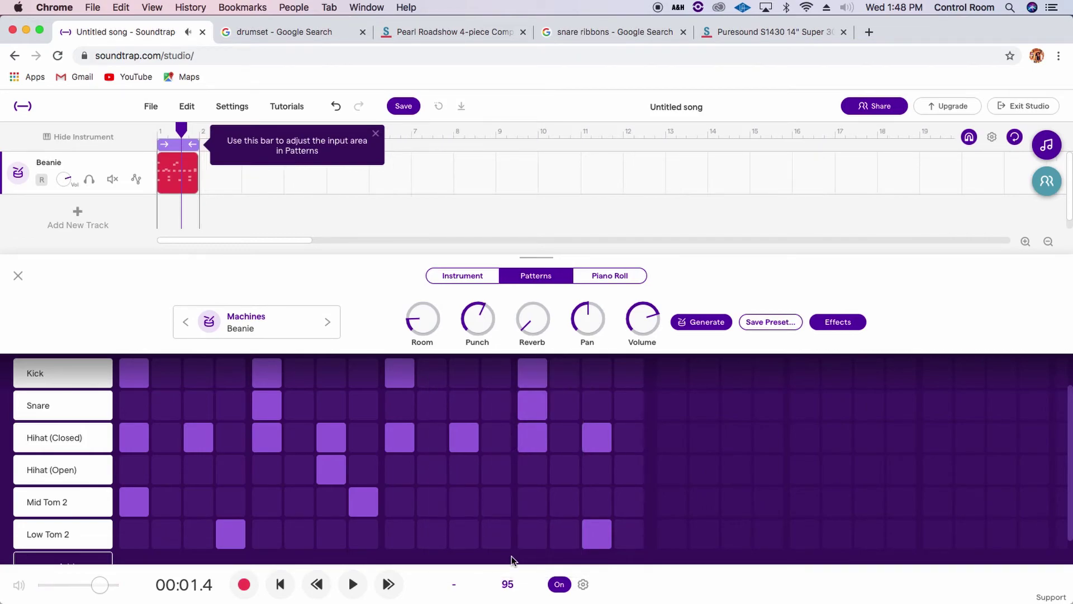
- Play the beat back at 95 BPM, stop it, and select the song title
click(351, 585)
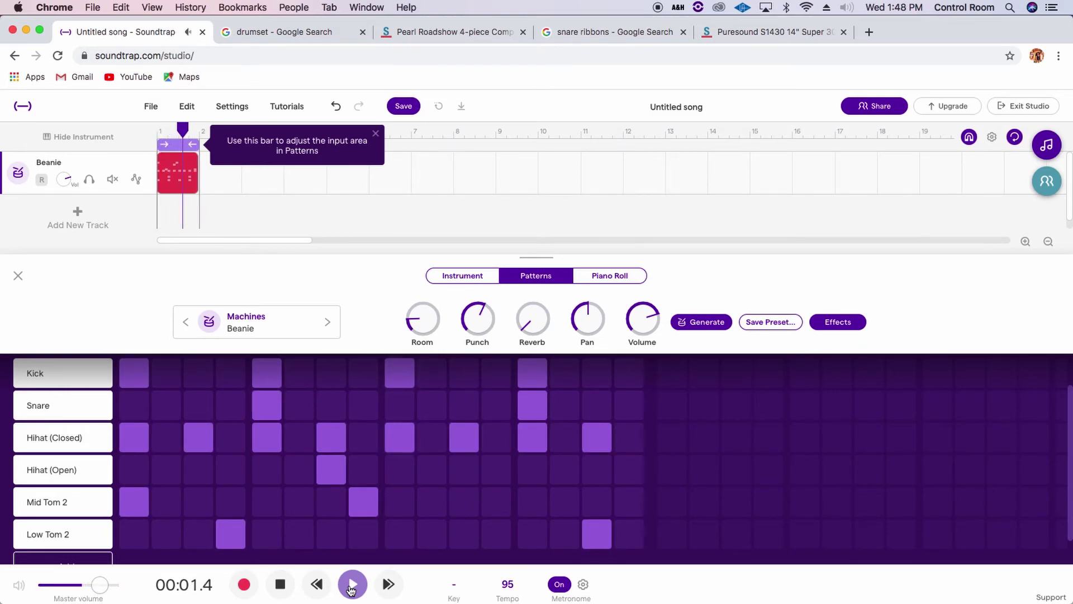
key(space)
key(space)
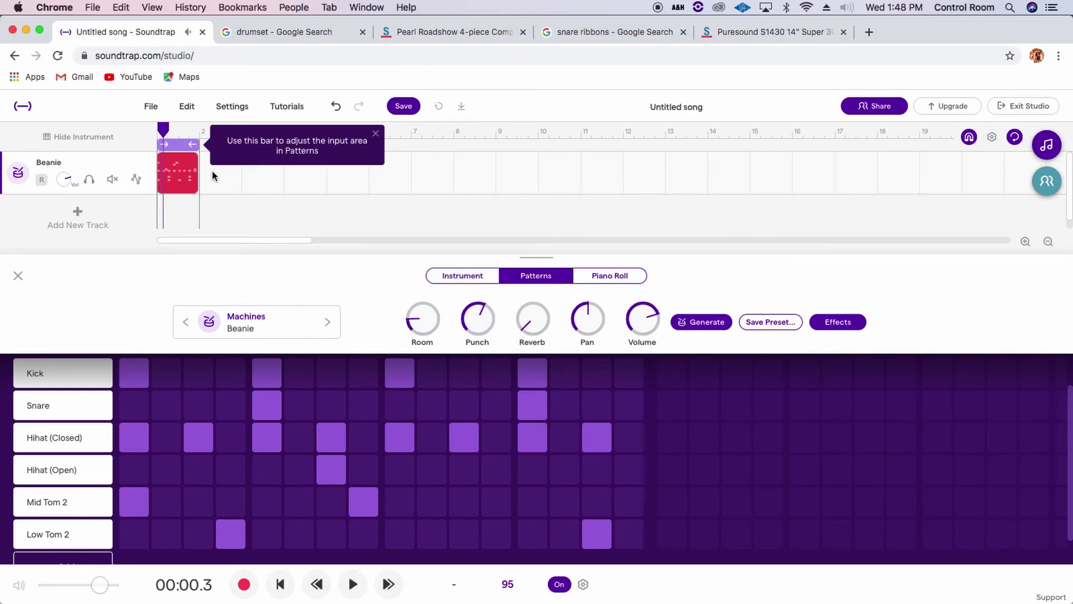
click(671, 105)
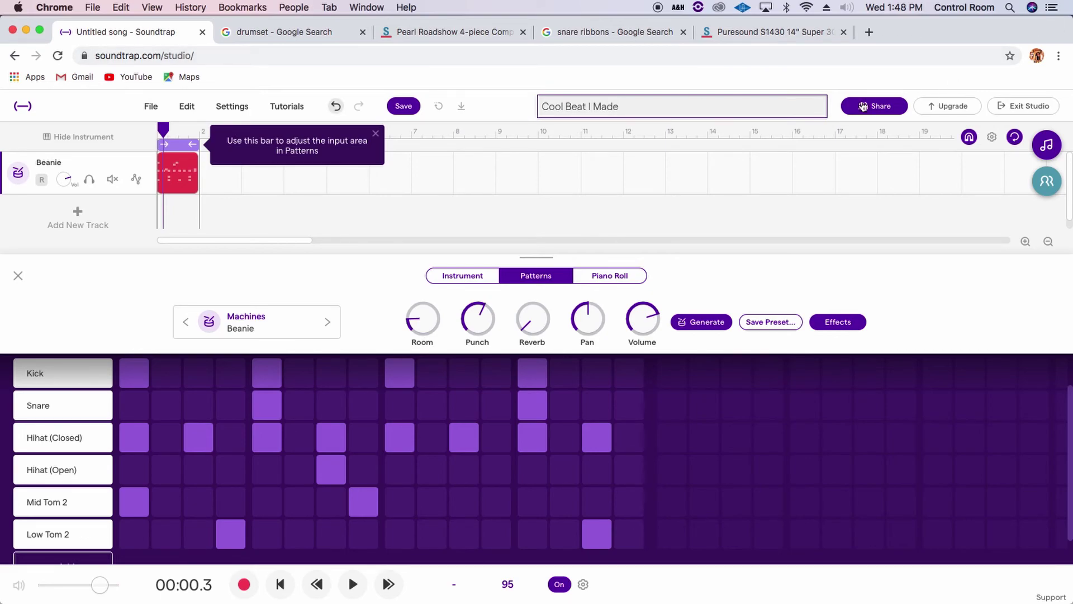
- Save the project as 'Cool Beat I Made' and dismiss the input-area tip
click(402, 105)
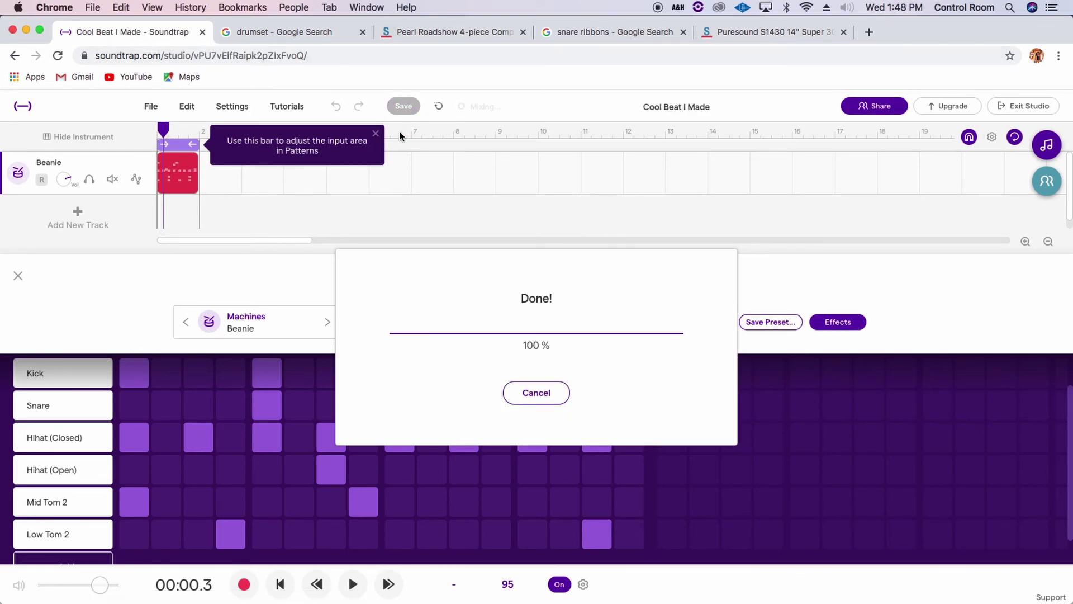
click(375, 134)
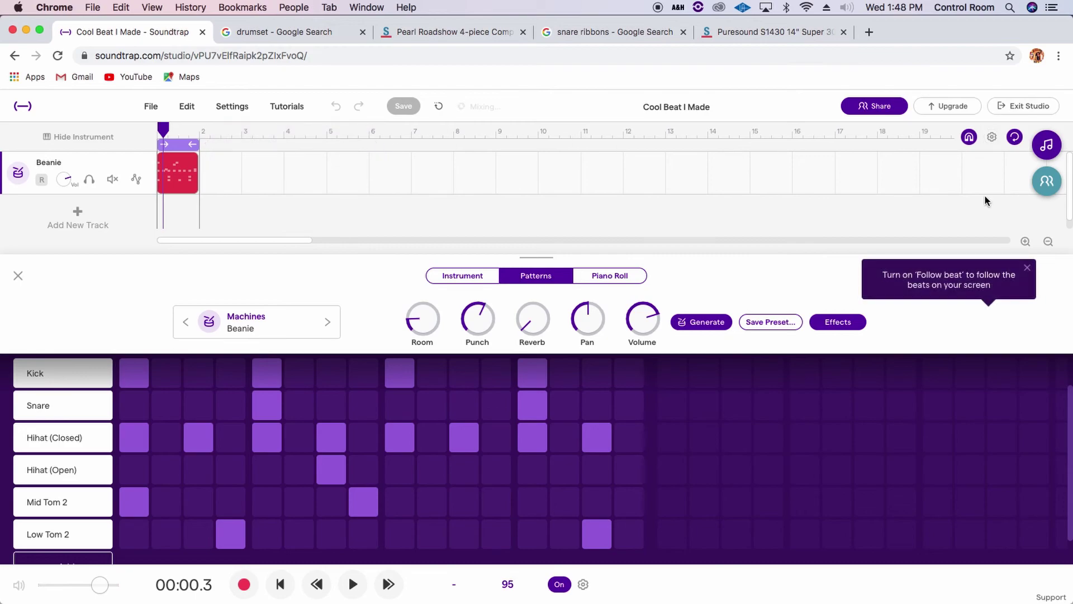
- Exit the studio and refresh My Projects to check the mixing status
click(1012, 112)
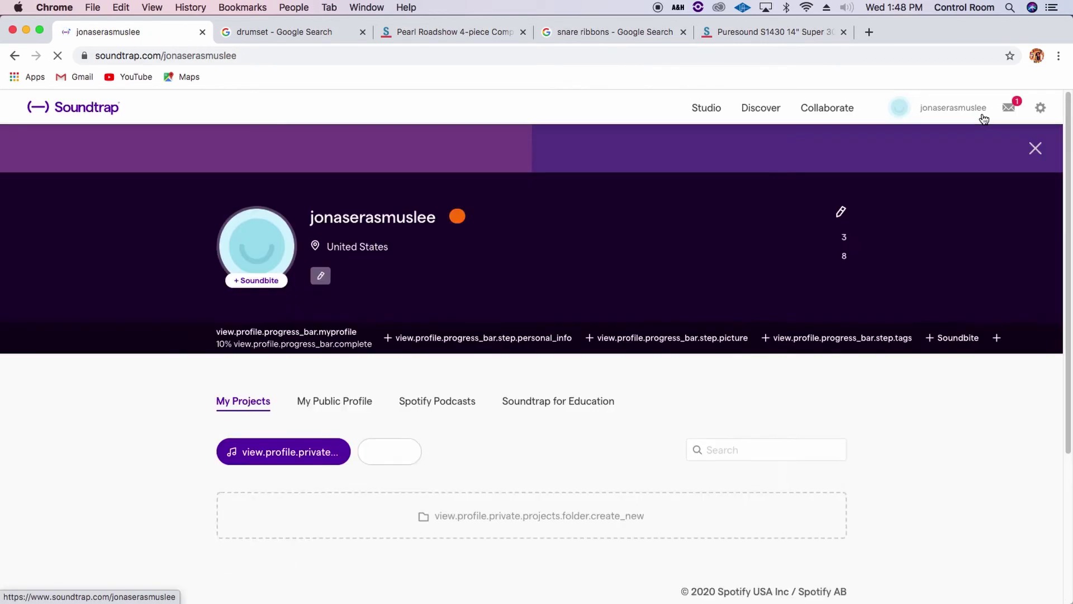
scroll(972, 403, down, 9)
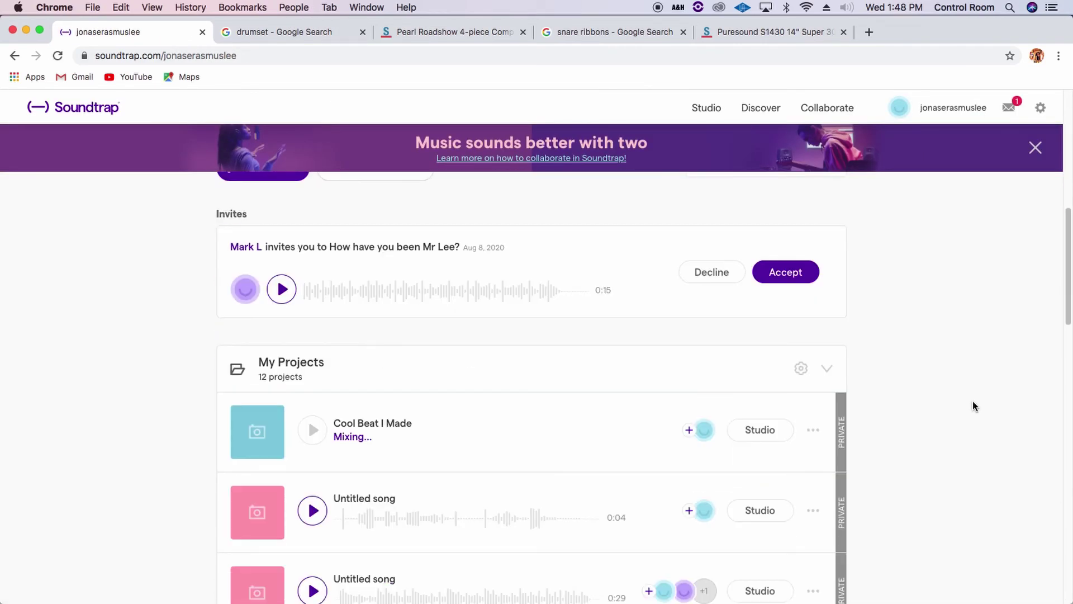
scroll(972, 406, down, 1)
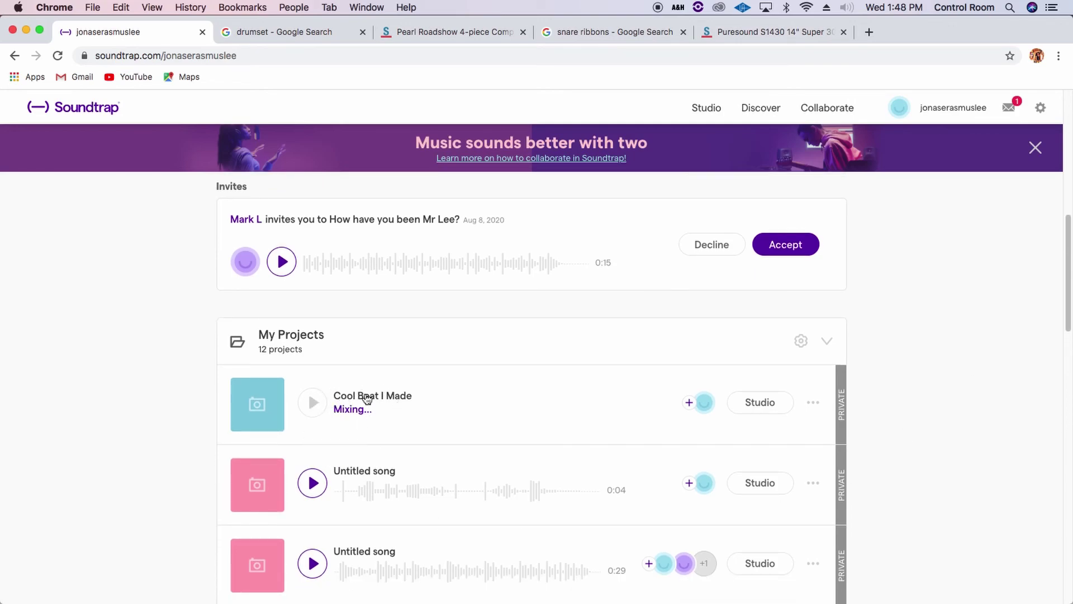
click(55, 58)
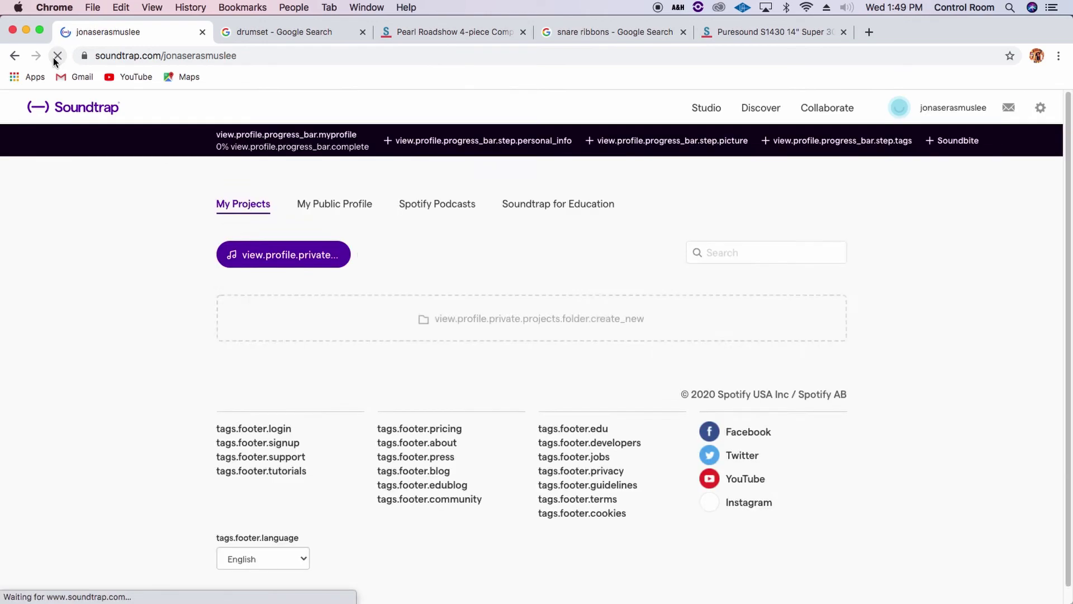
- Open an Untitled song project's actions menu, then go to the 'drumset - Google Search' tab
scroll(470, 512, down, 1)
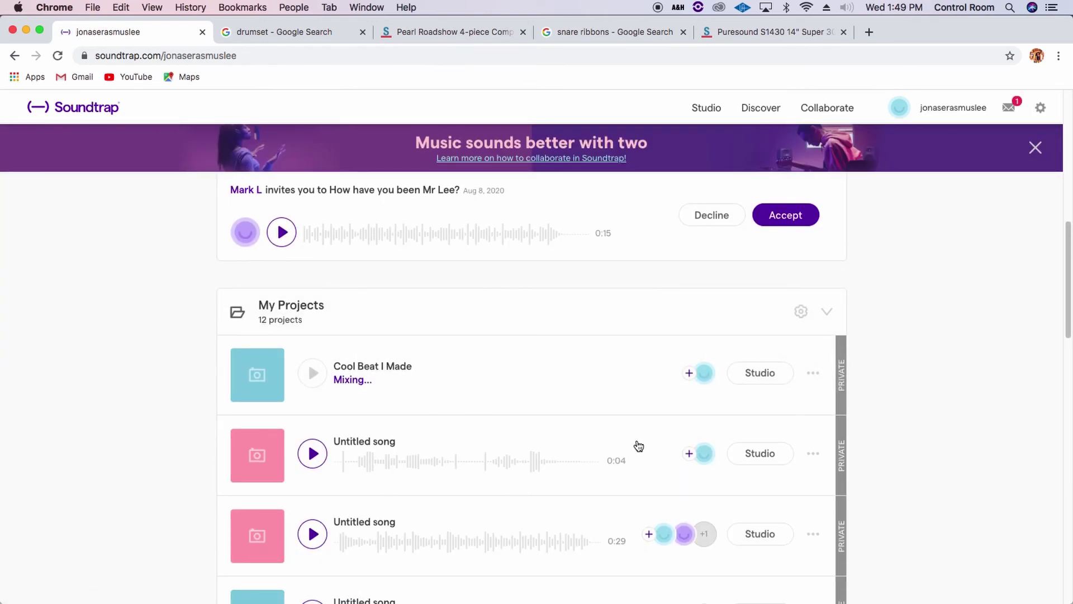
click(823, 457)
scroll(908, 526, down, 6)
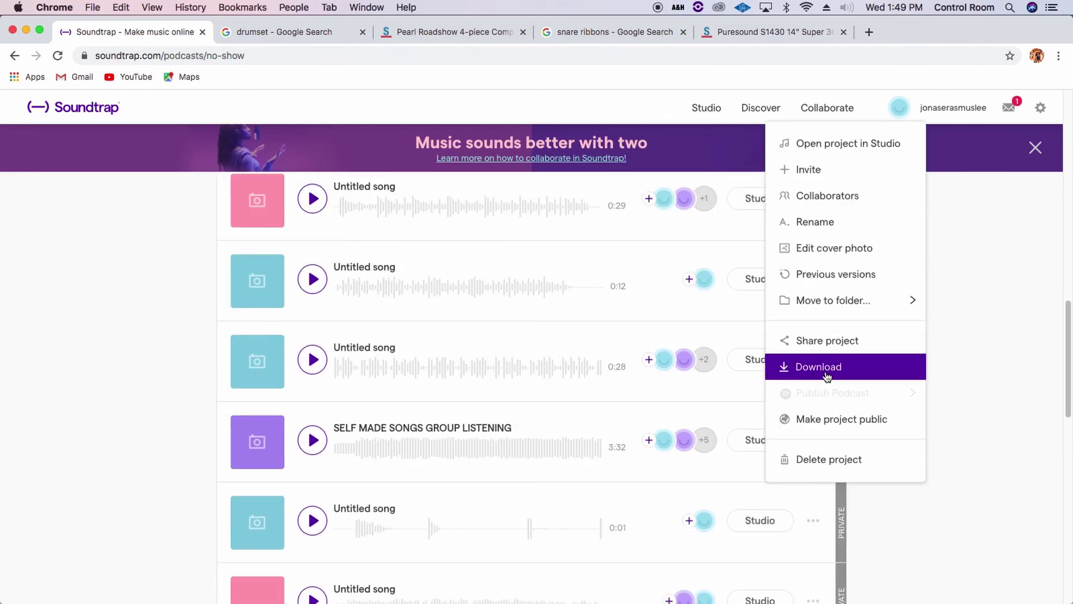
scroll(888, 343, up, 10)
scroll(884, 351, down, 2)
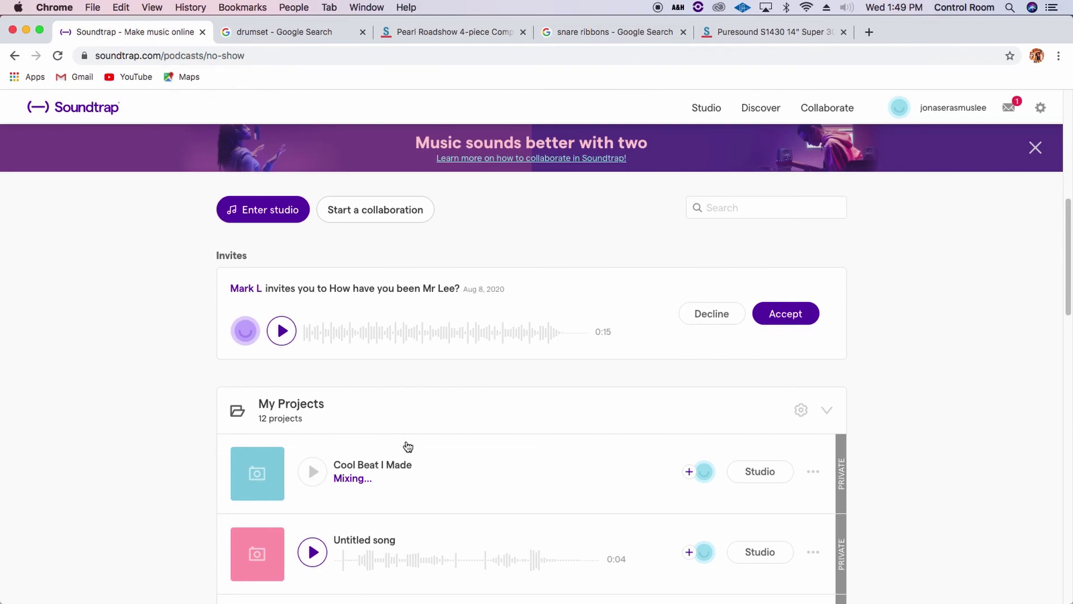
click(229, 32)
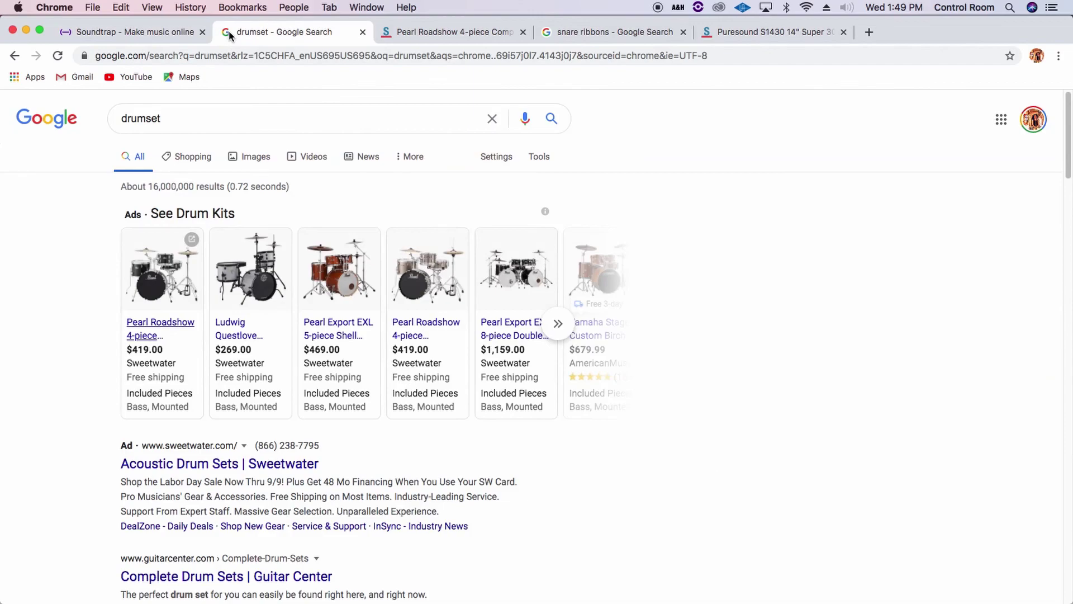